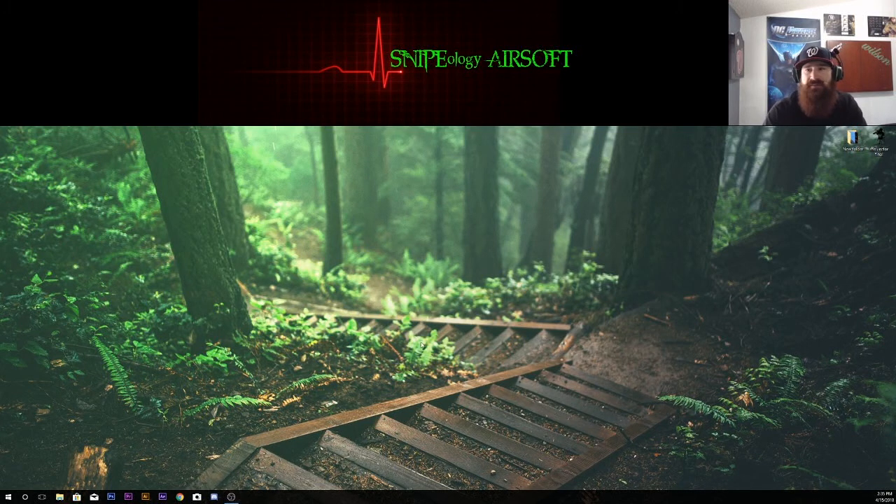
Open the desktop's "New folder", switch to Adobe Premiere Pro and load the recent project "edit"
mouse_move(851, 143)
left_mouse_down()
mouse_move(412, 290)
mouse_move(804, 218)
mouse_move(799, 170)
mouse_move(852, 142)
left_mouse_up()
double_click(851, 142)
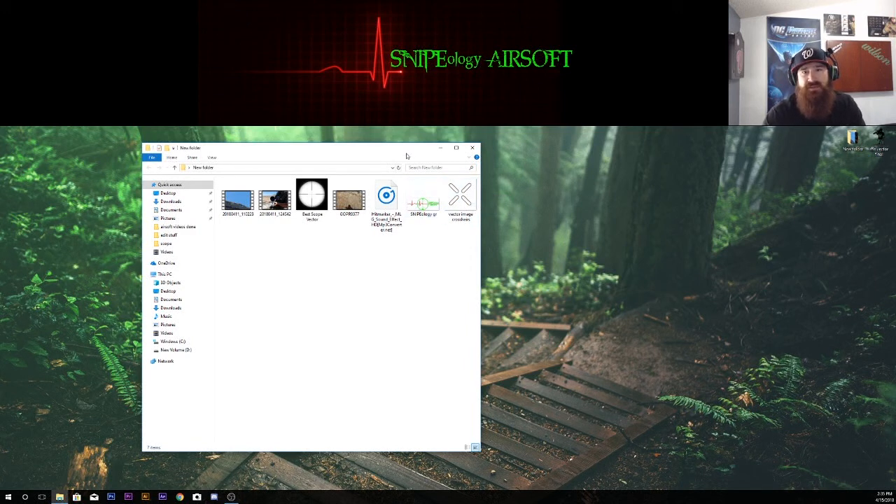
left_click_drag(410, 153, 0, 150)
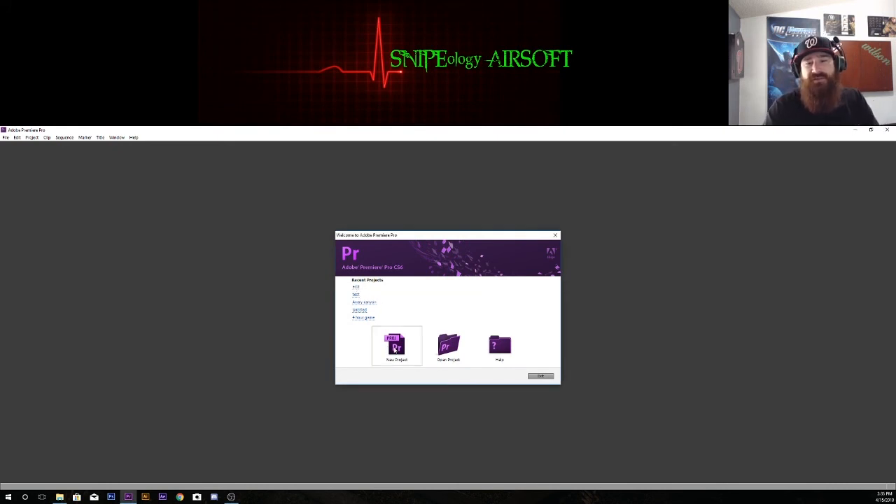
left_click(355, 288)
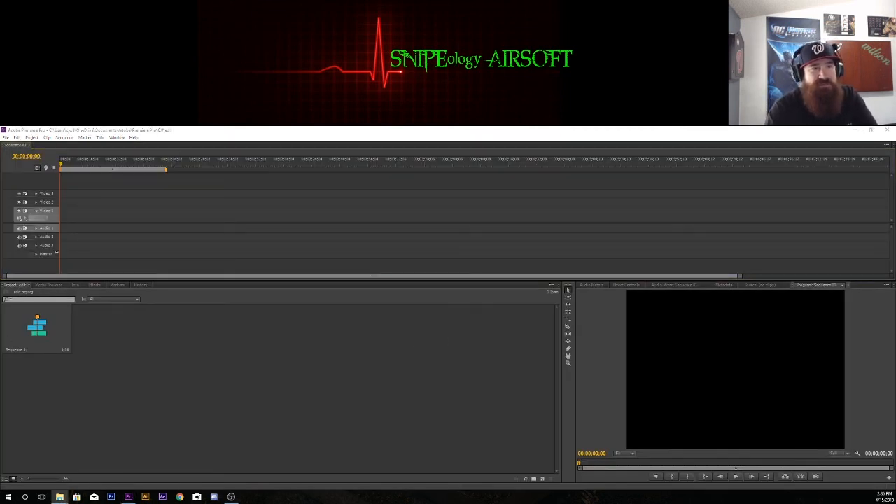
Import the clips 20180411_110223, 20180411_124542 and GOPR0377 from "New folder" into the project
left_click_drag(537, 164, 763, 173)
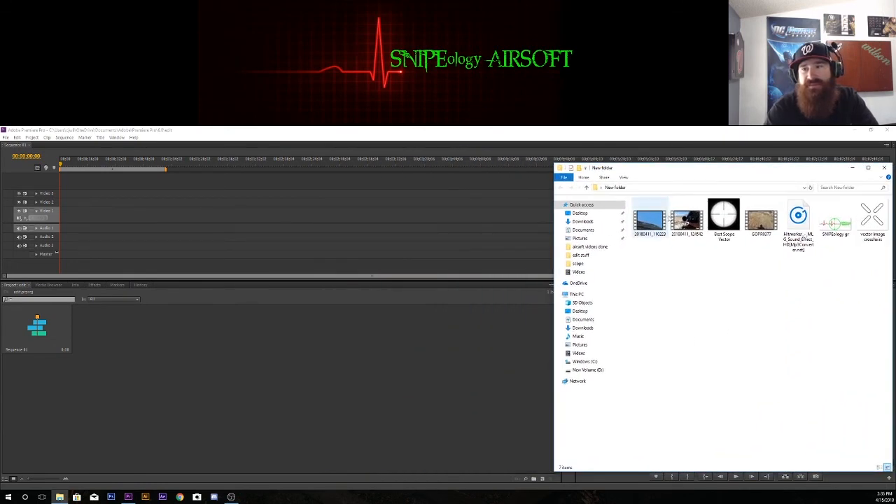
left_click(647, 224)
left_click_drag(647, 224, 100, 355)
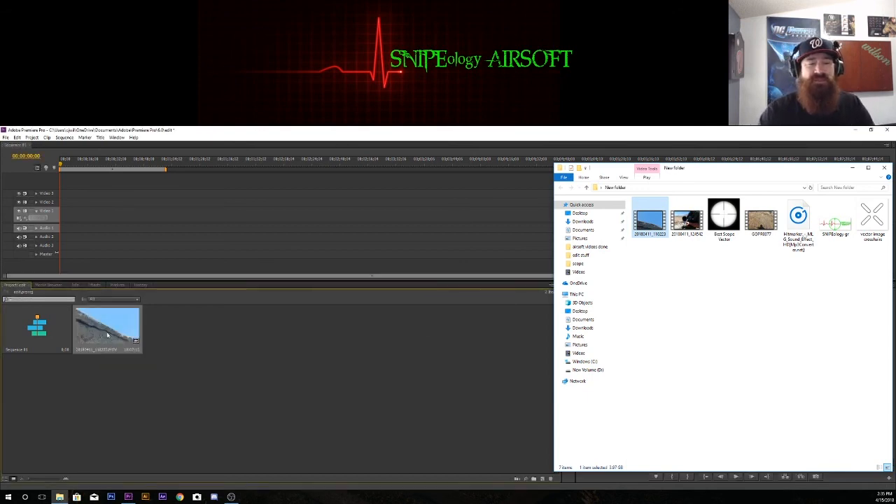
left_click(672, 239)
left_click_drag(672, 239, 179, 350)
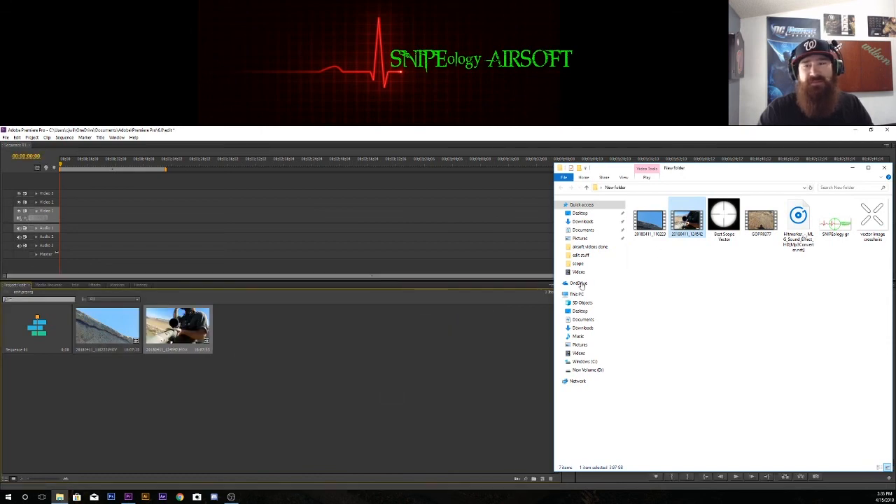
left_click_drag(761, 221, 295, 340)
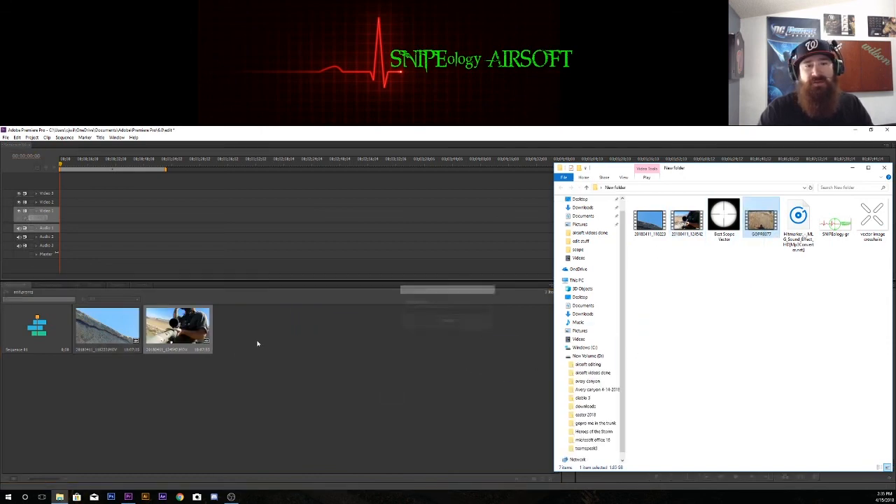
left_click(432, 372)
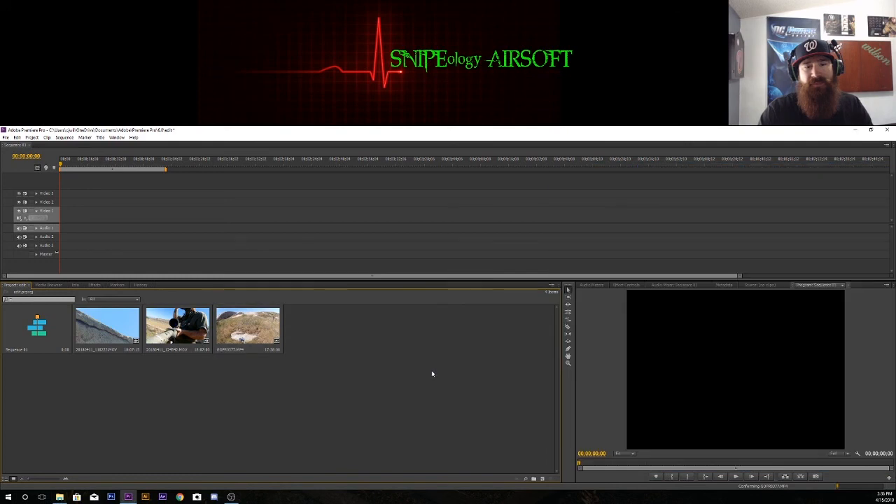
Place clip 20180411_110223 at the start of Video 3 and change the sequence settings to match it
left_click_drag(106, 326, 63, 202)
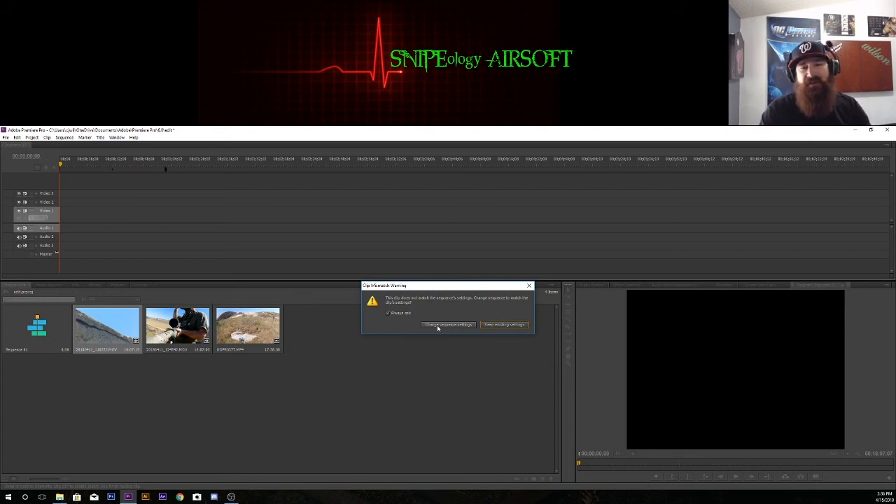
left_click(437, 326)
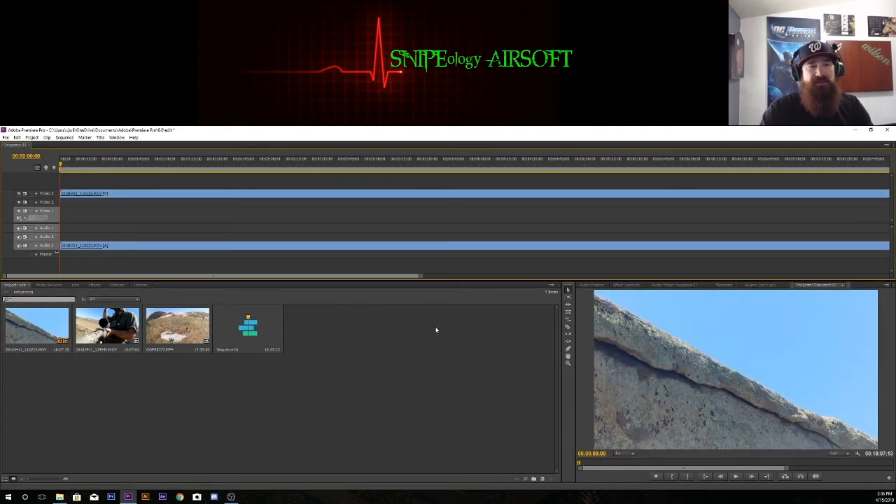
left_click_drag(421, 275, 452, 275)
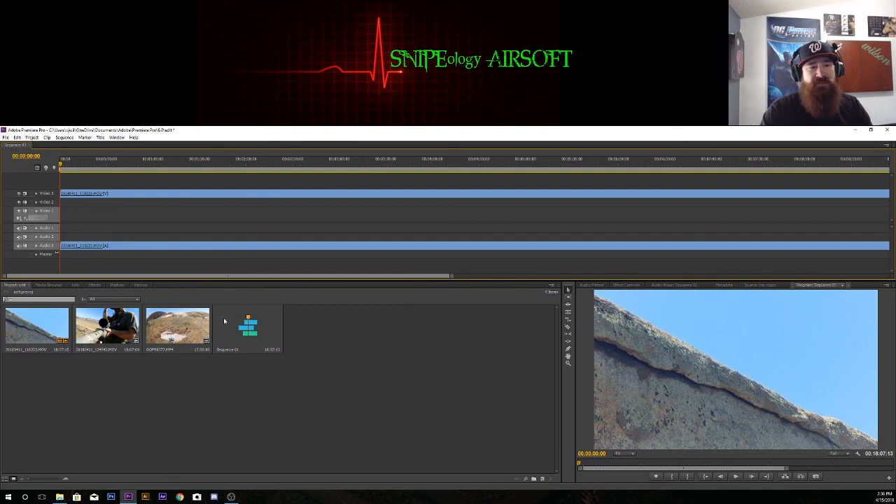
Add clip 20180411_124542 to Video 2 and the GOPR0377 clip to Video 1, both at the start of the sequence
left_click_drag(107, 325, 63, 209)
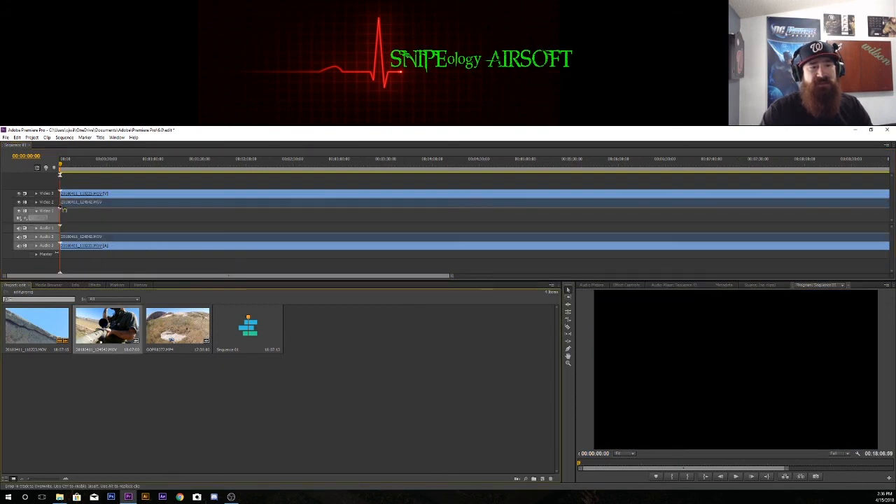
left_click_drag(177, 325, 61, 209)
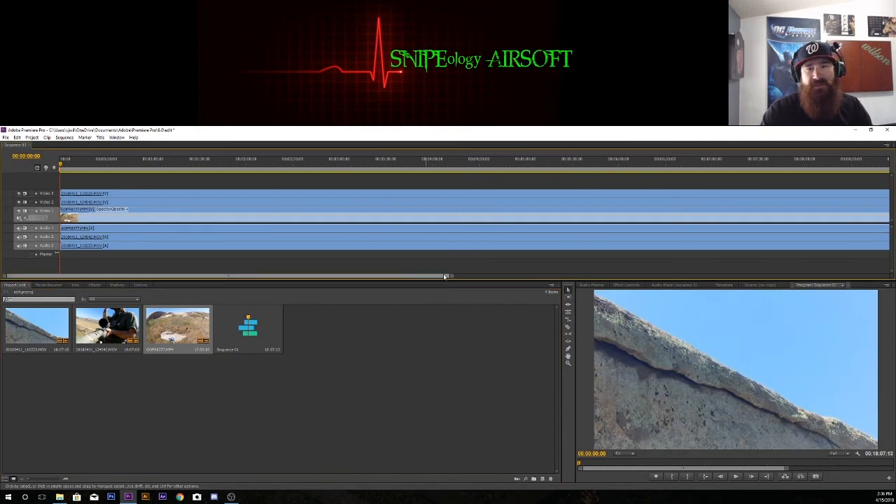
left_click_drag(444, 277, 241, 276)
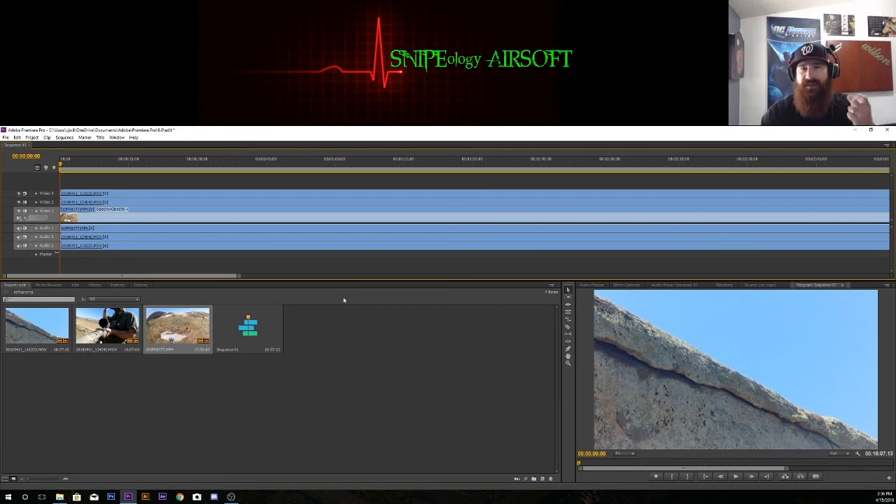
left_click(330, 329)
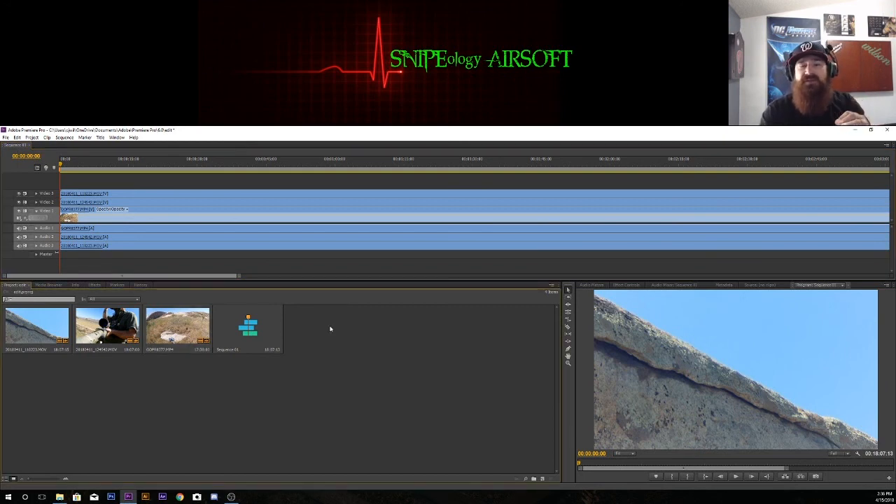
Expand Audio 1, Audio 2 and Audio 3 to show their waveforms, leaving Audio 1 unlocked
left_click(33, 228)
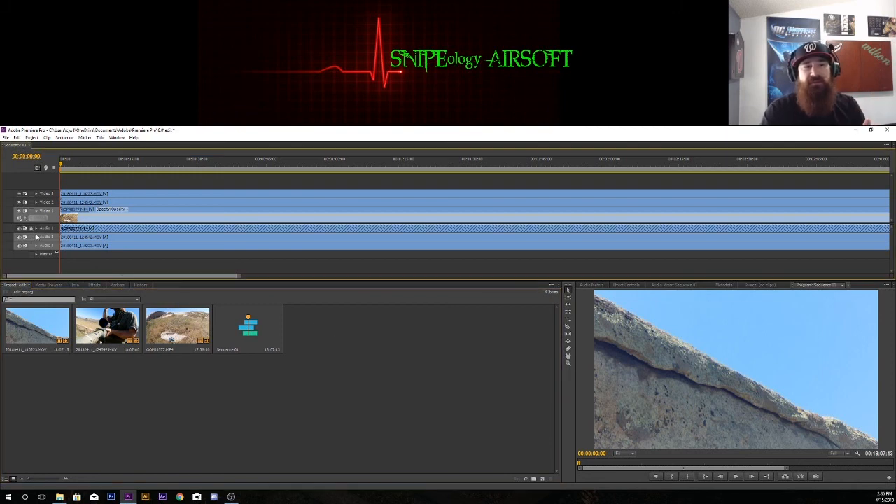
left_click(35, 237)
left_click(32, 229)
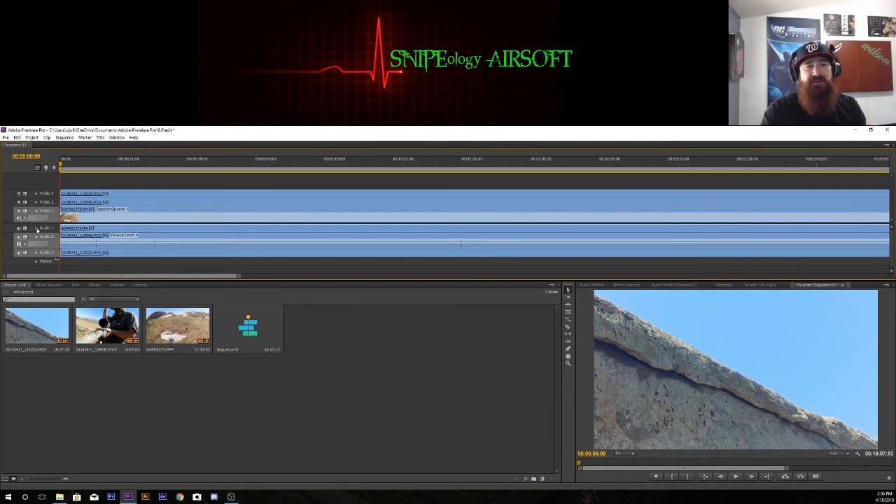
left_click(37, 229)
left_click(37, 260)
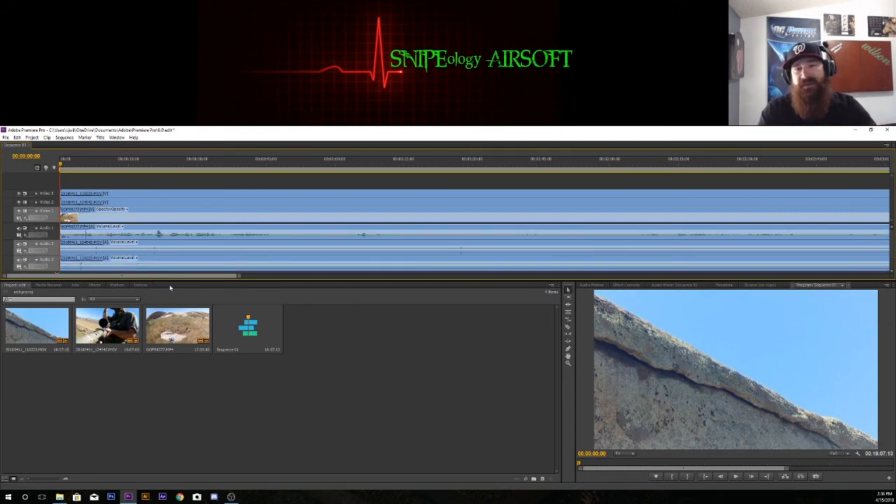
Cut a short section off the start of the Video 2 clip with the Razor tool and delete it
left_click_drag(239, 279, 614, 277)
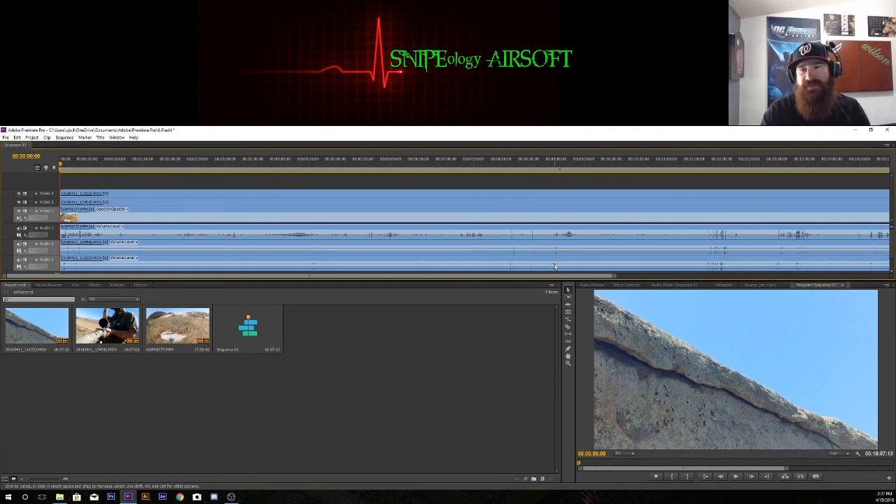
left_click(94, 242)
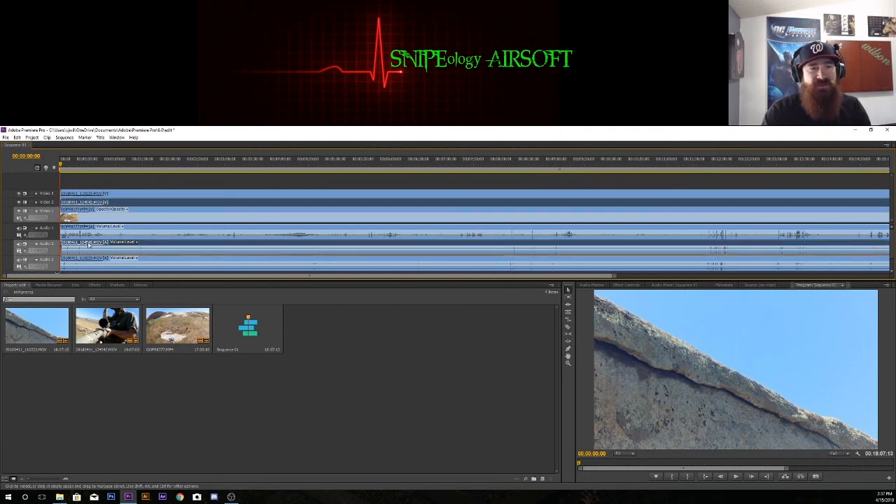
left_click(569, 327)
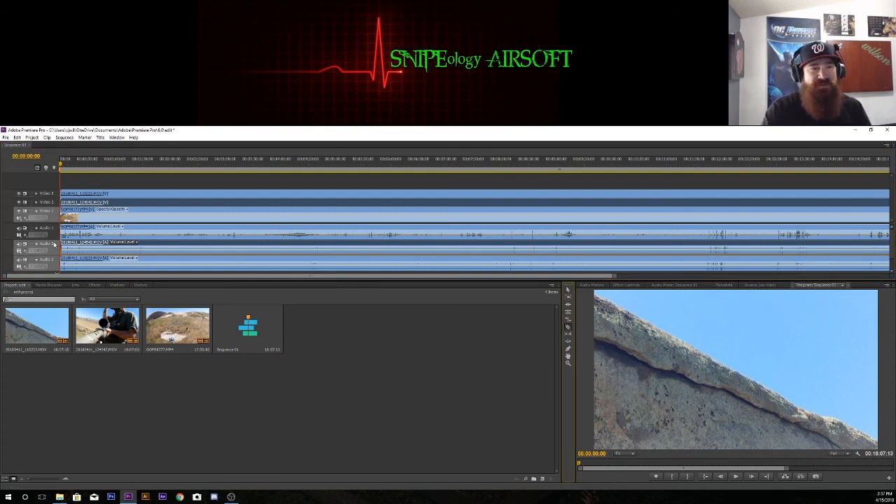
left_click(64, 247)
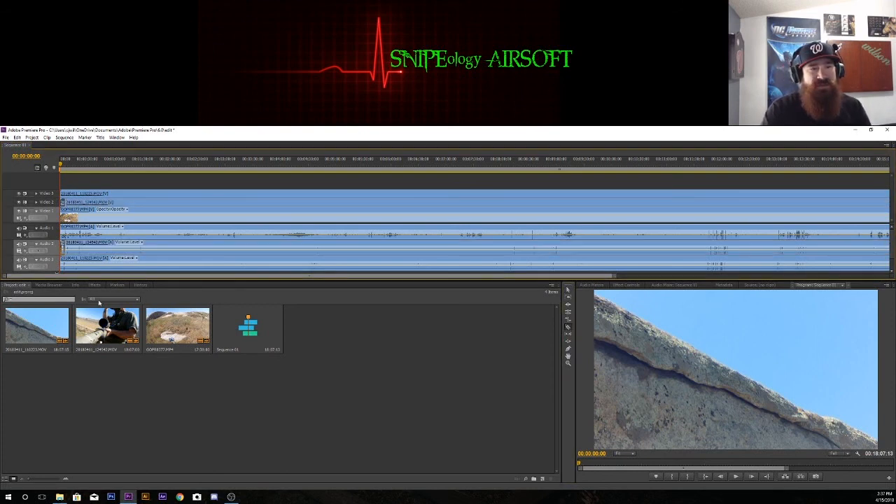
left_click(568, 290)
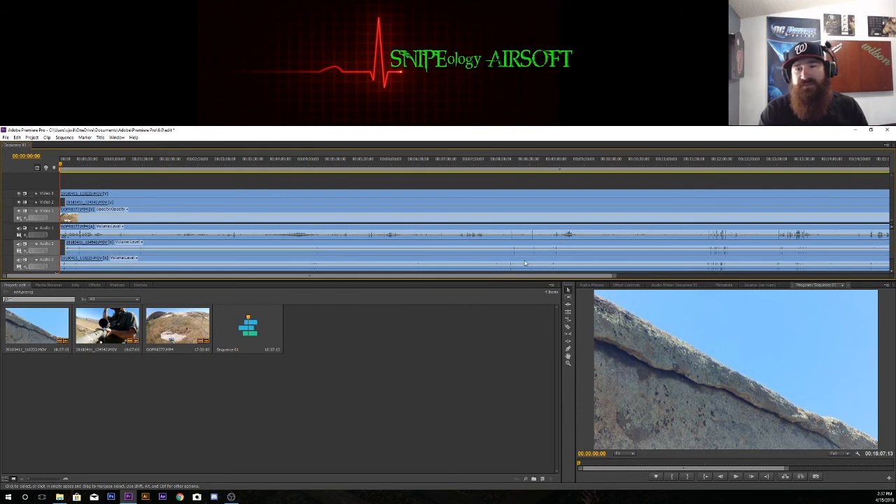
Slide the Video 2 and Video 3 clips to line up their audio spikes with the Audio 1 spike just after 00:08:11
left_click_drag(610, 279, 588, 278)
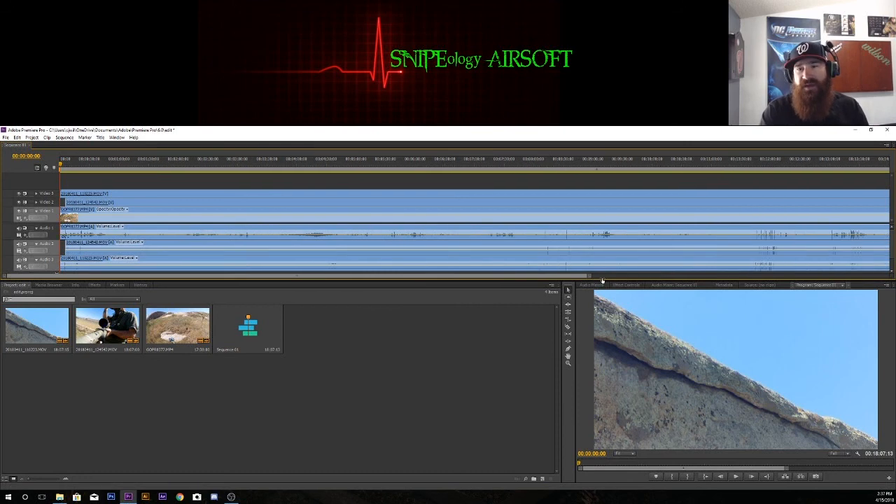
left_click(545, 168)
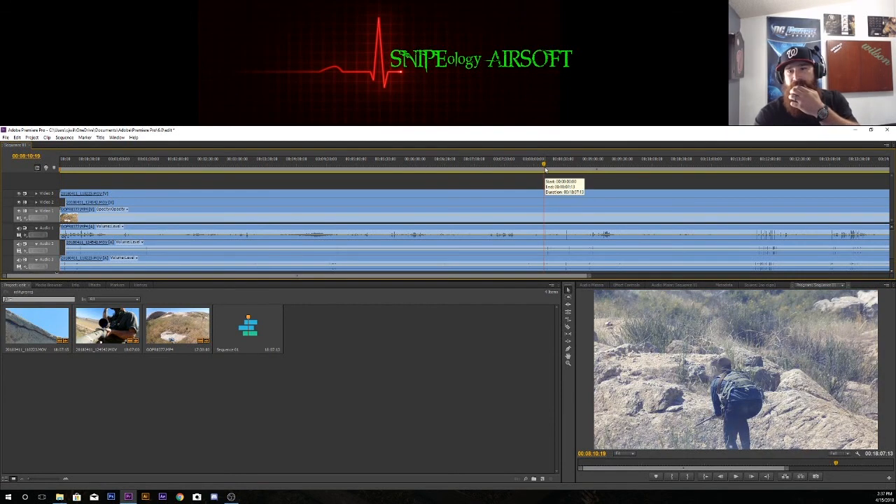
left_click(544, 164)
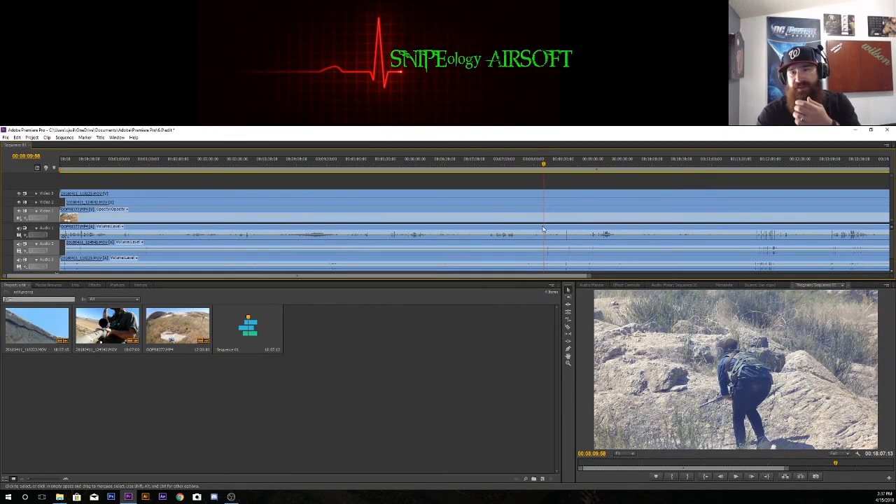
key("=")
key("=")
key("=")
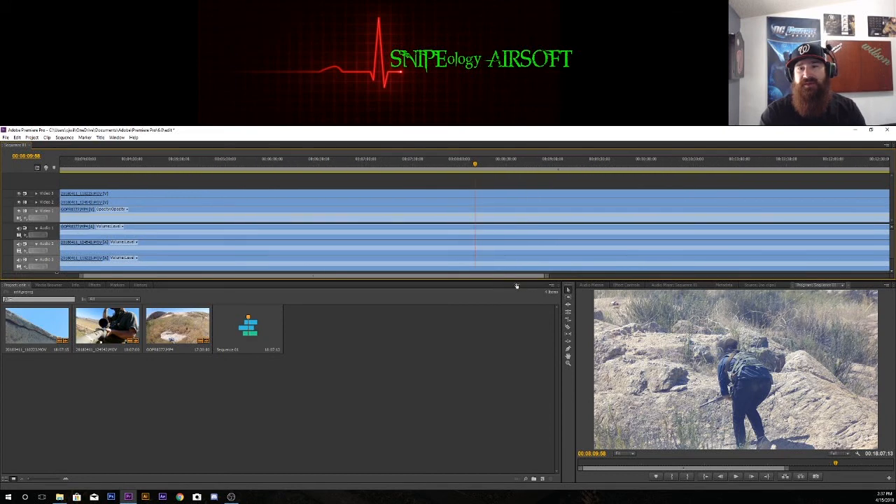
key("=")
key("=")
key("=")
key("=")
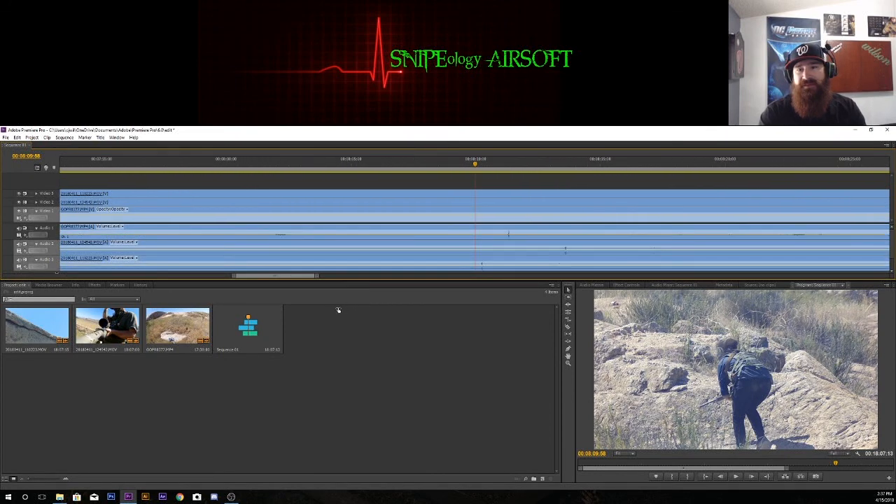
key("=")
key("=")
key("=")
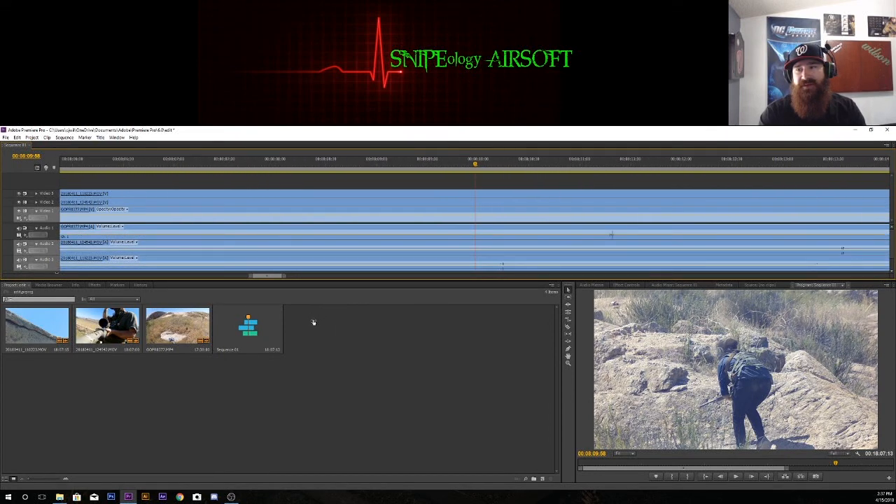
left_click_drag(668, 248, 599, 246)
left_click_drag(720, 245, 613, 248)
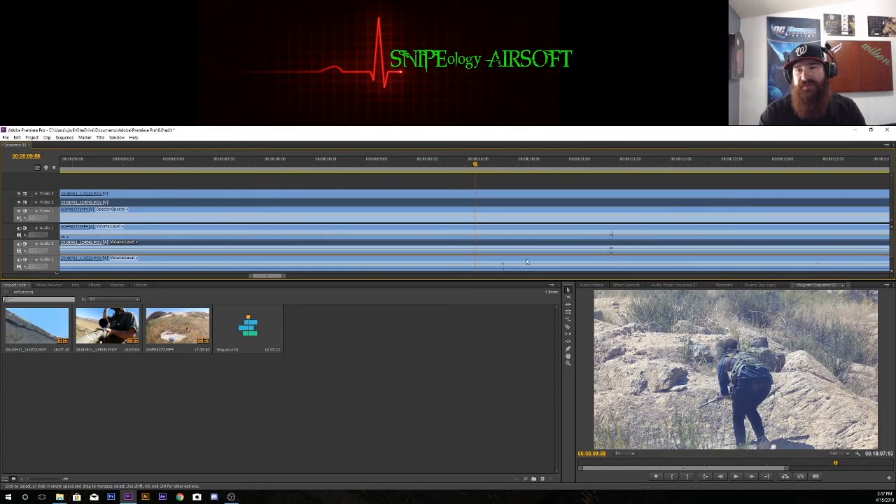
left_click_drag(526, 261, 610, 260)
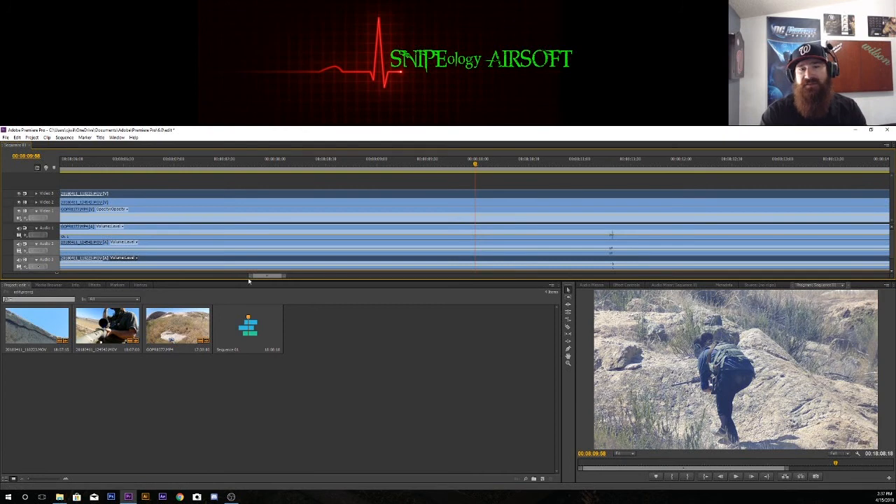
Play the sequence from 00:08:09:58 and again from 00:08:32:55 to check that the three clips are in sync
left_click_drag(284, 278, 396, 280)
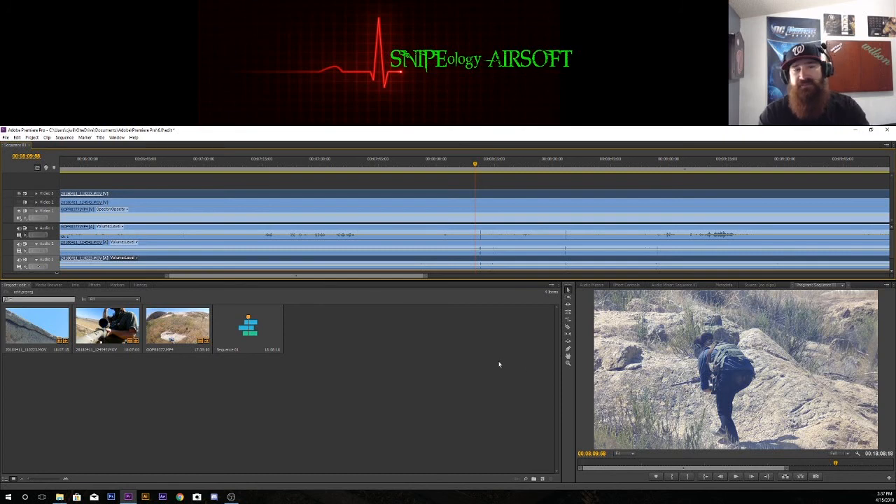
left_click(736, 478)
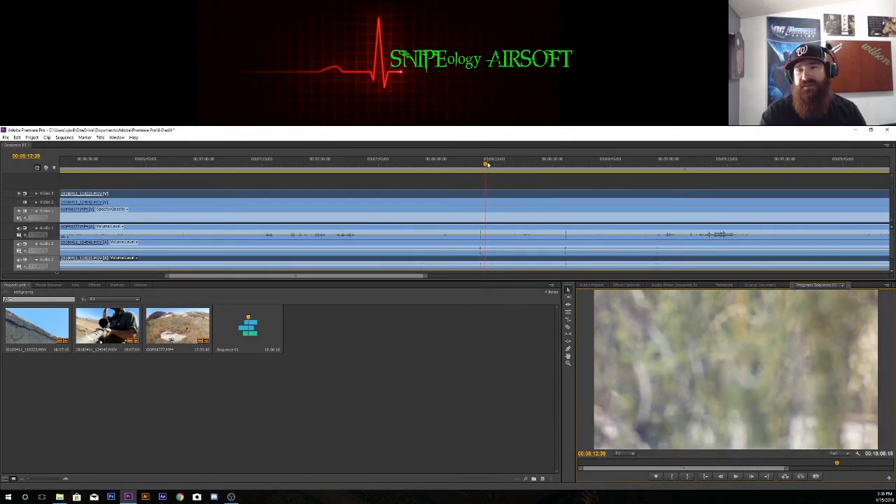
left_click_drag(486, 164, 564, 173)
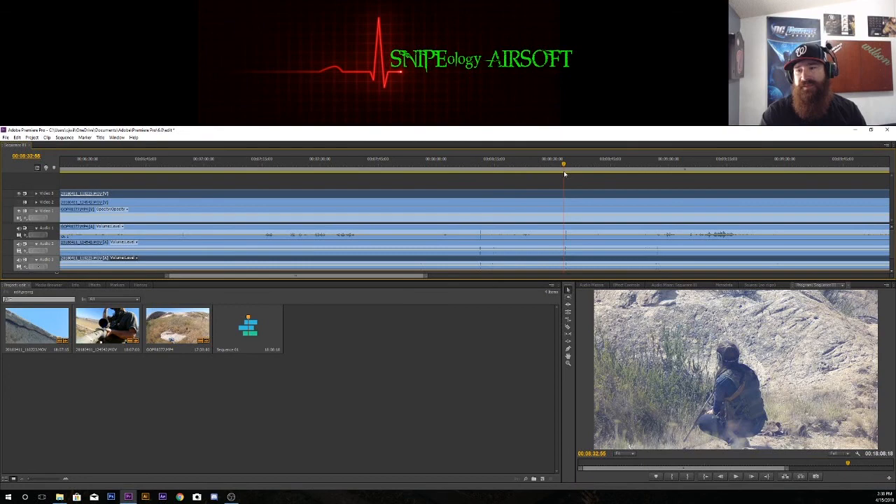
left_click(735, 476)
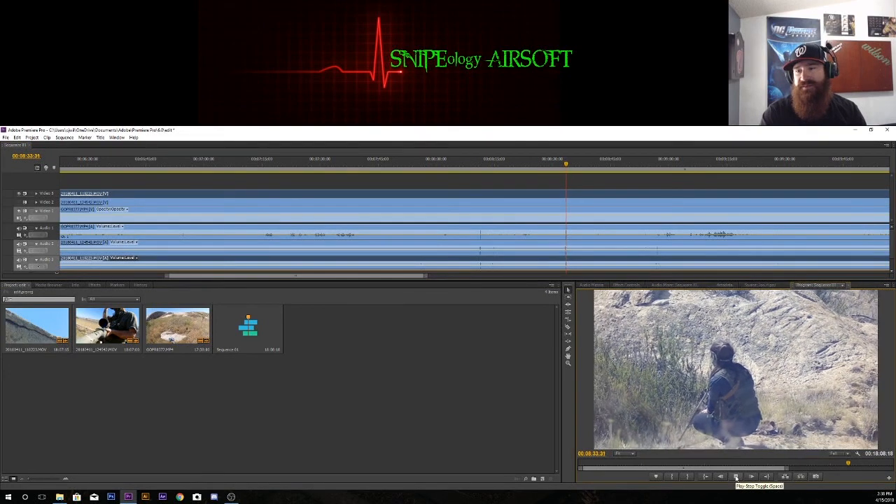
Stop playback and examine how the audio spikes near 00:08:33 line up across Audio 1, Audio 2 and Audio 3
left_click(735, 477)
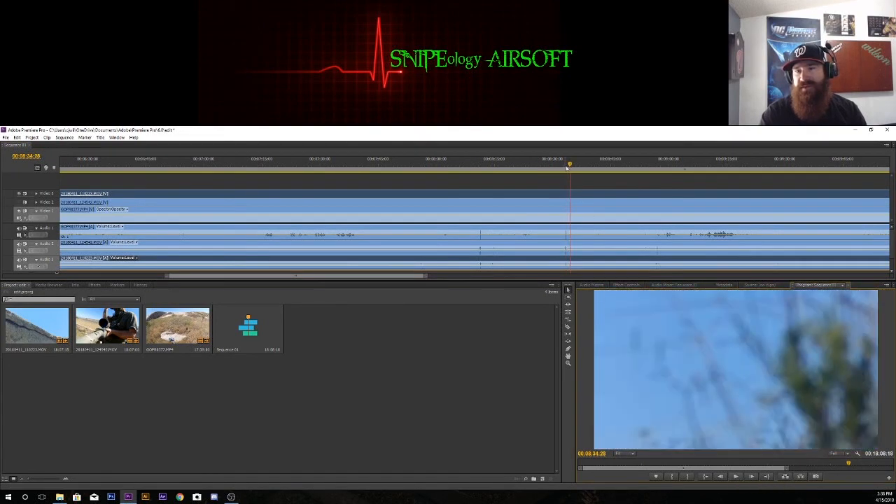
left_click_drag(570, 164, 562, 168)
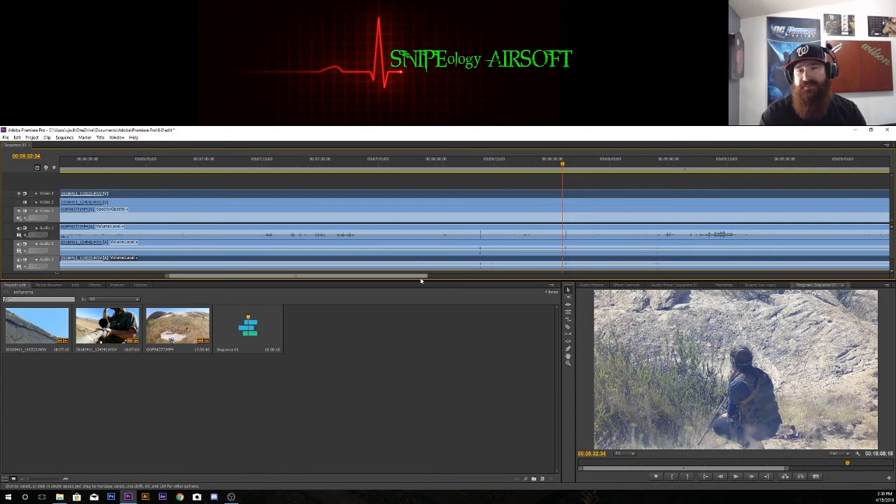
left_click_drag(426, 277, 385, 278)
key("=")
key("=")
key("=")
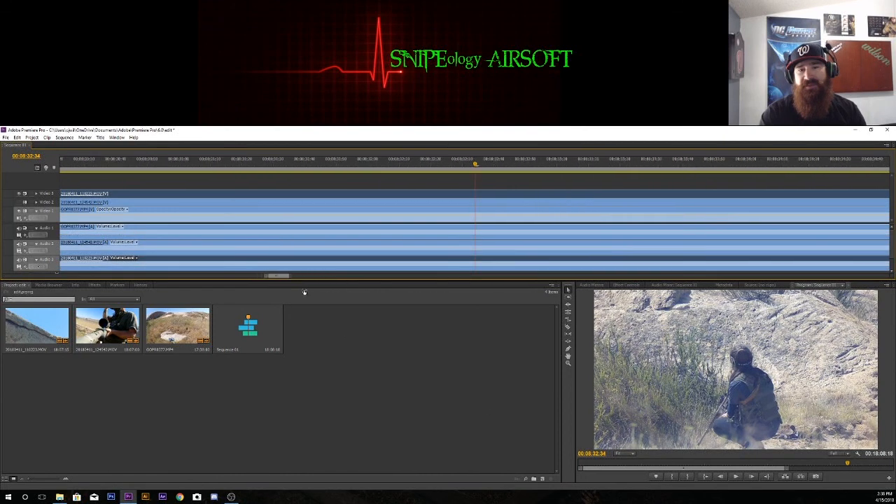
left_click_drag(474, 167, 415, 180)
left_click_drag(279, 276, 308, 280)
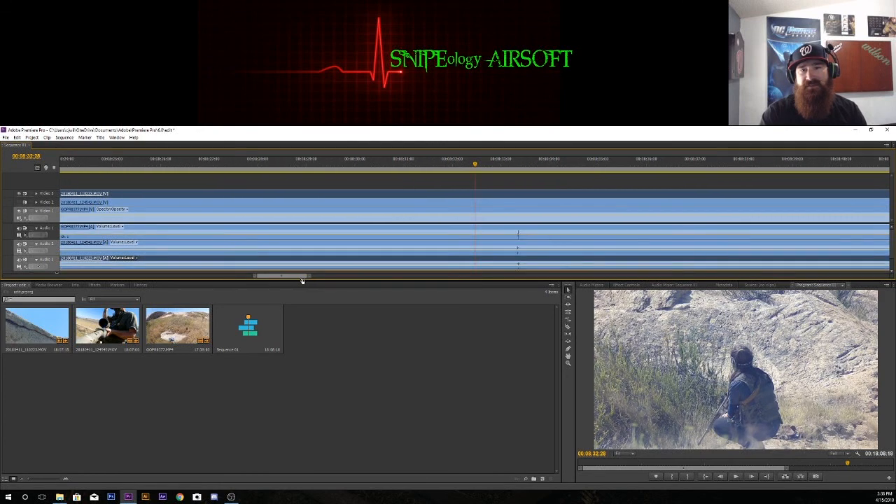
left_click_drag(476, 165, 518, 171)
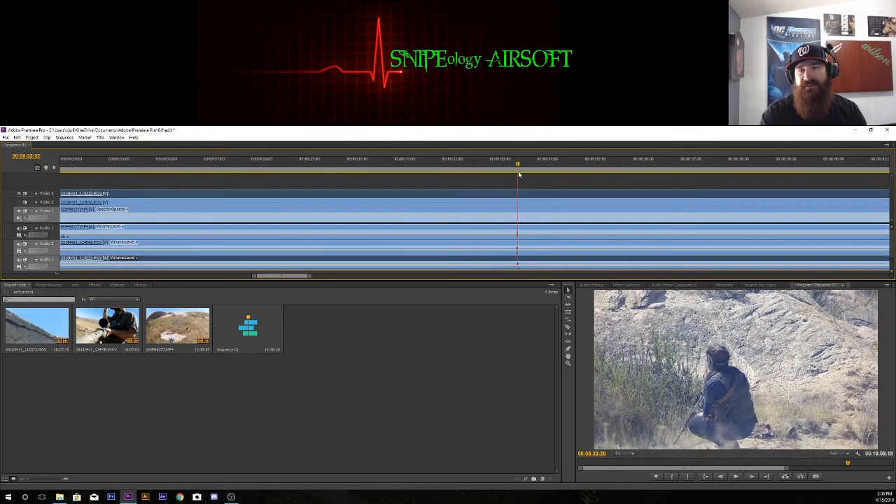
left_click_drag(311, 279, 280, 276)
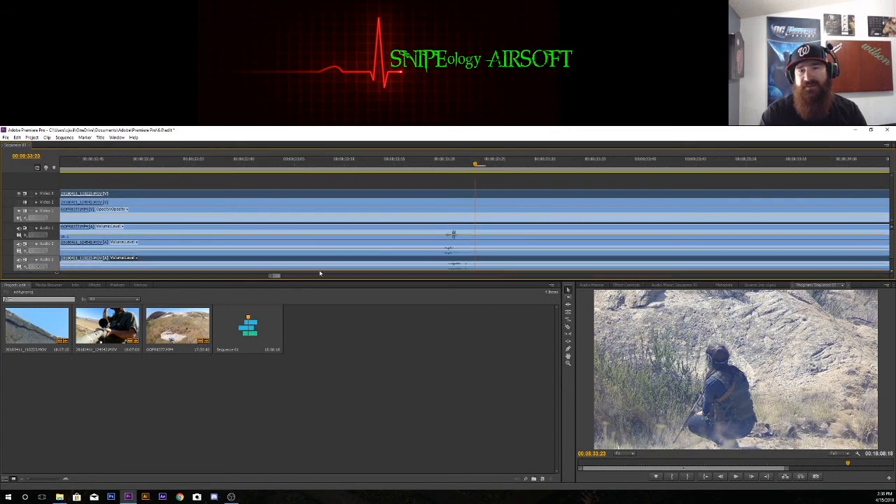
left_click_drag(476, 165, 624, 271)
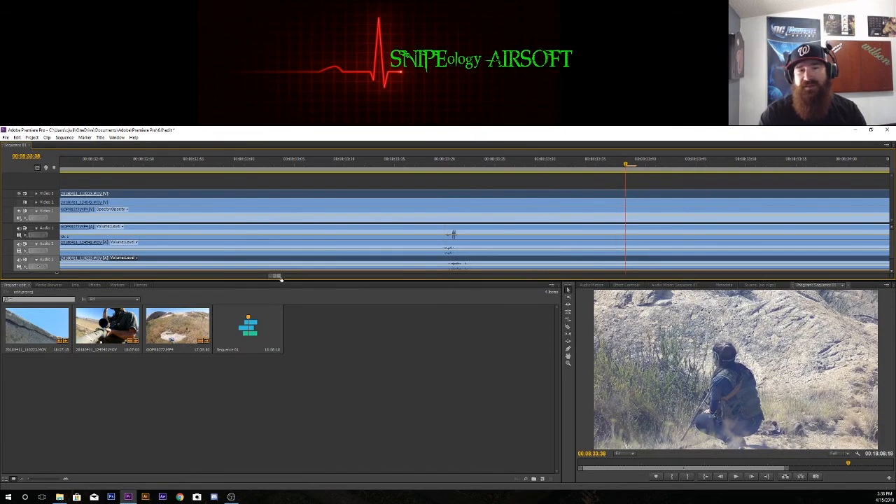
Examine the alignment of the three tracks' audio spikes just after 00:08:11 at close range
left_click_drag(277, 277, 424, 292)
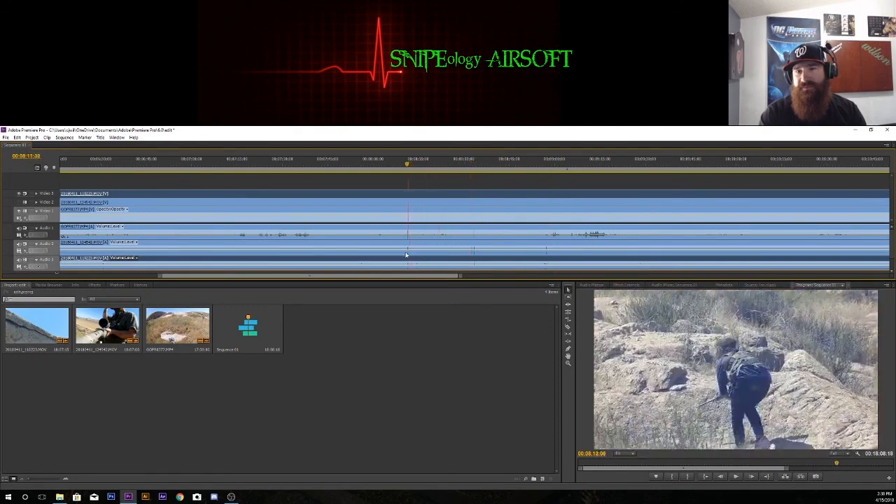
left_click_drag(408, 256, 406, 256)
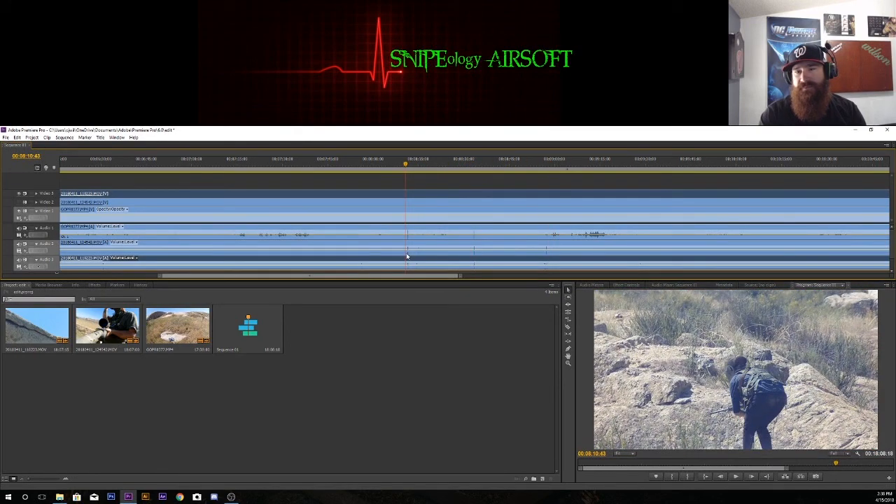
left_click_drag(459, 276, 352, 294)
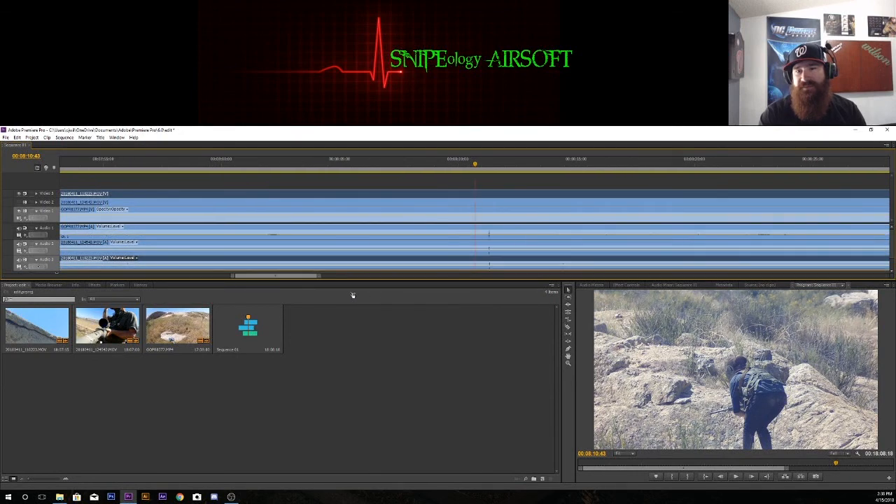
left_click_drag(477, 169, 501, 176)
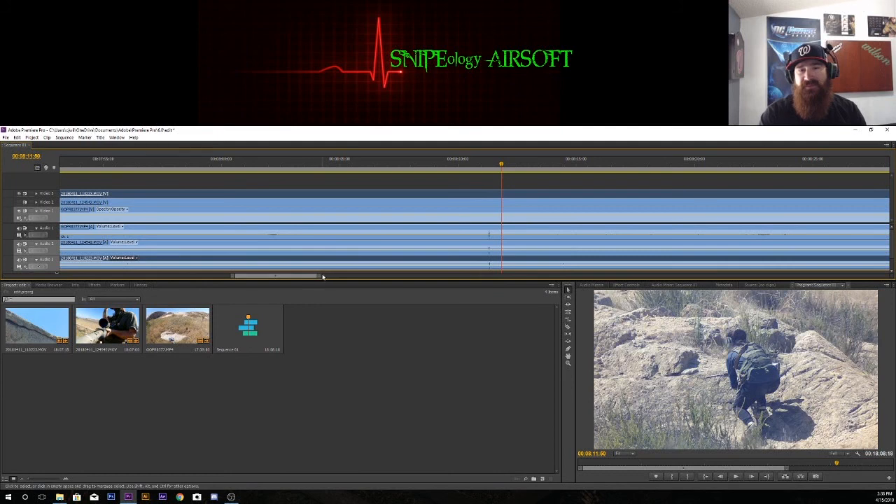
left_click_drag(321, 276, 294, 294)
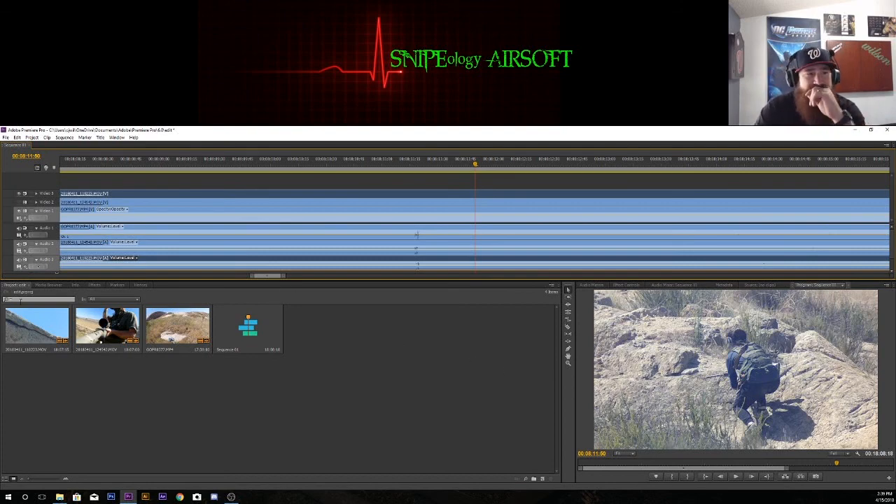
Import the vector crosshairs image, the Hitmarker sound effect and the Best Scope Vector image from New folder into the project
left_click(855, 133)
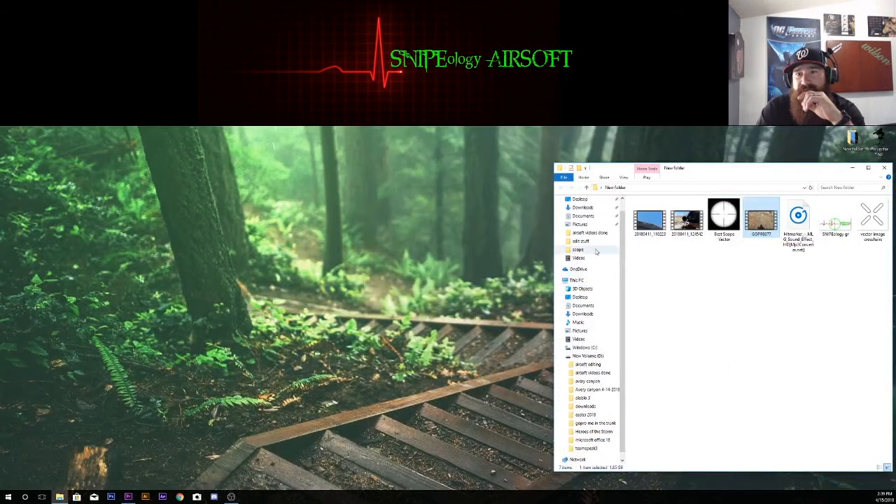
left_click_drag(706, 172, 0, 197)
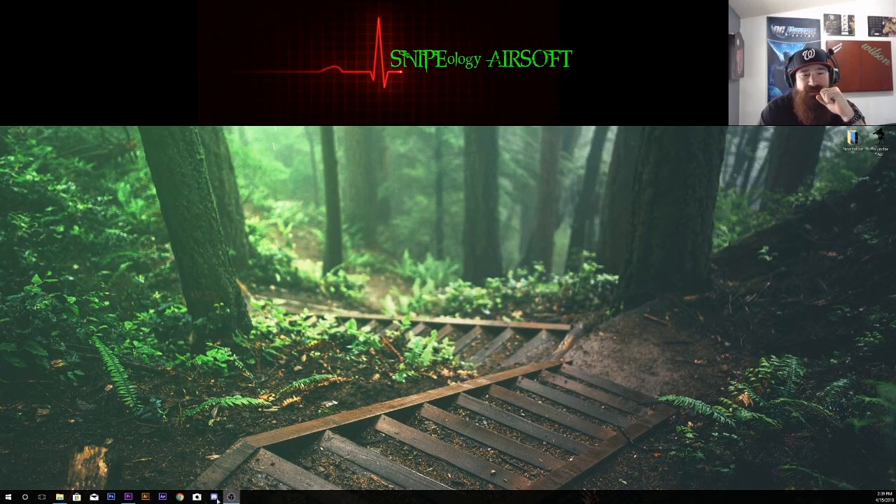
left_click(127, 497)
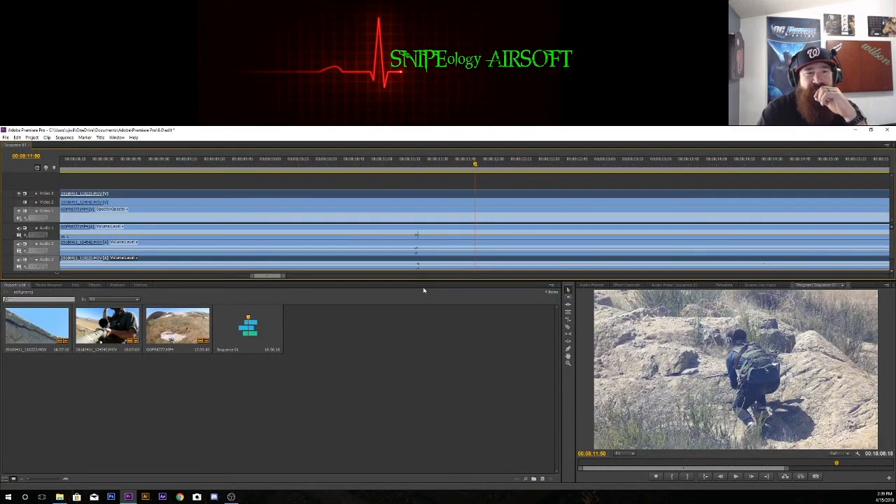
left_click(419, 329)
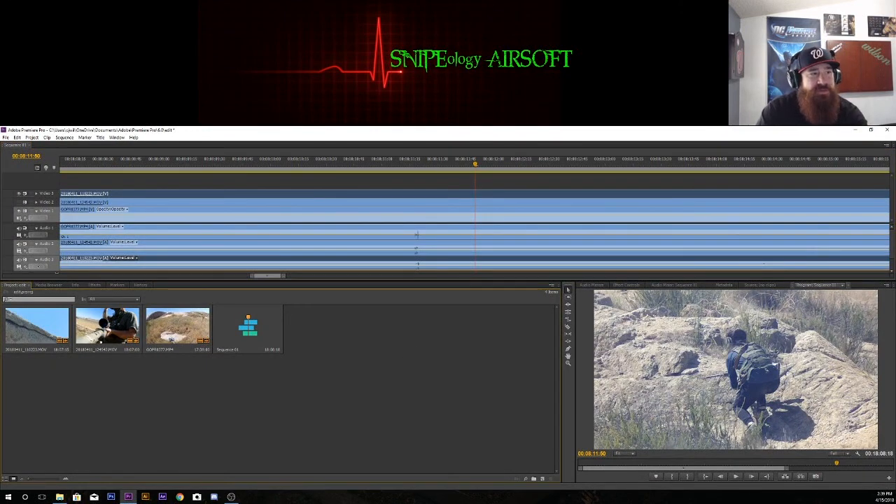
left_click_drag(0, 336, 310, 346)
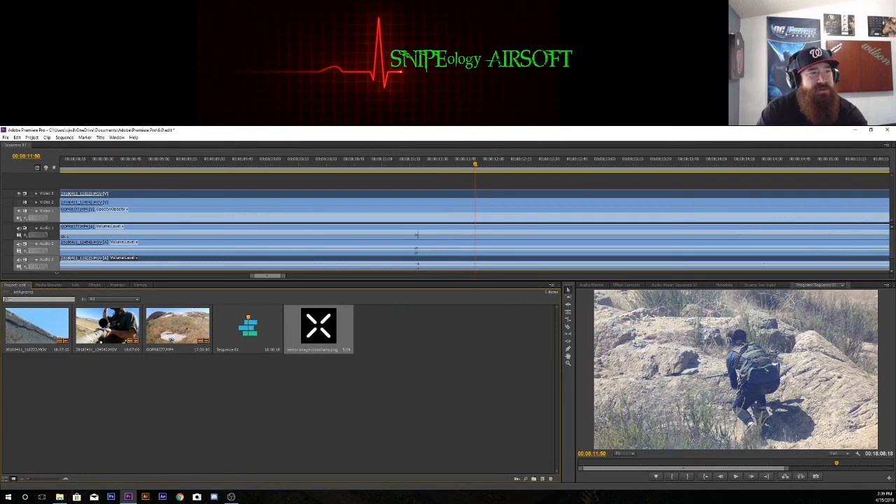
left_click_drag(0, 350, 410, 346)
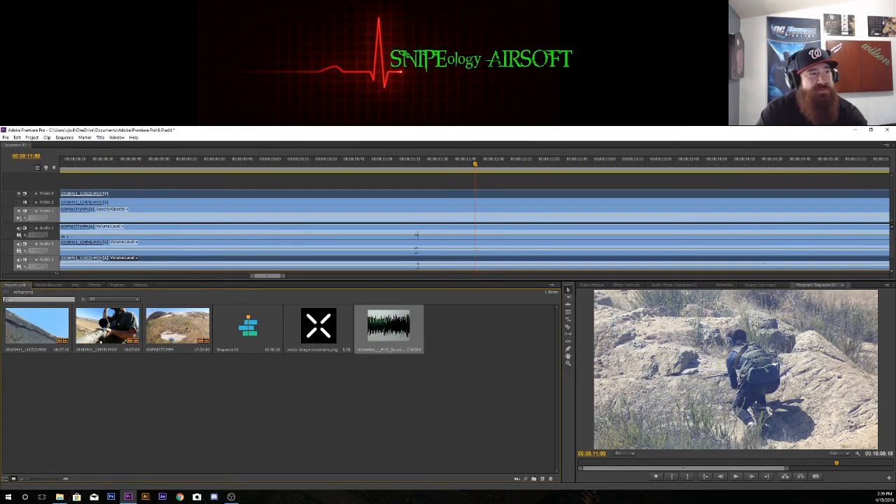
left_click_drag(0, 391, 467, 347)
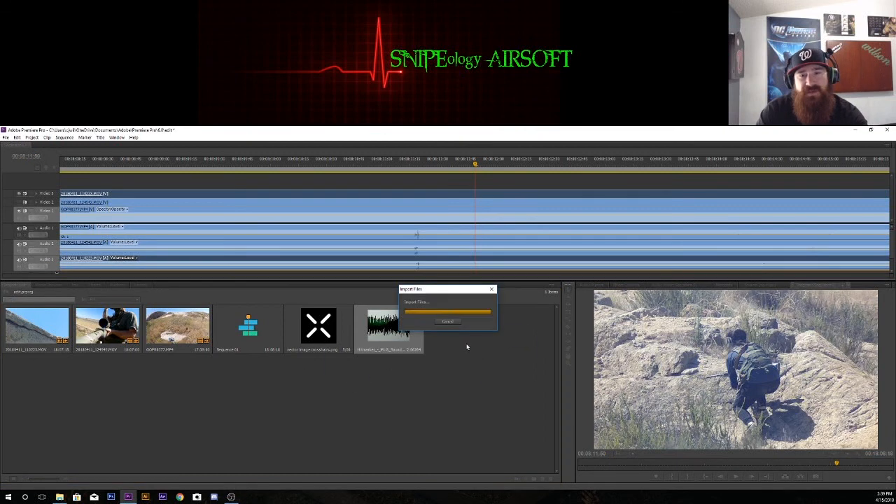
Place the playhead at 00:08:09:34 and turn off the Video 3 and Video 2 track outputs to show only the GoPro clip
left_click(475, 165)
left_click_drag(435, 179, 221, 252)
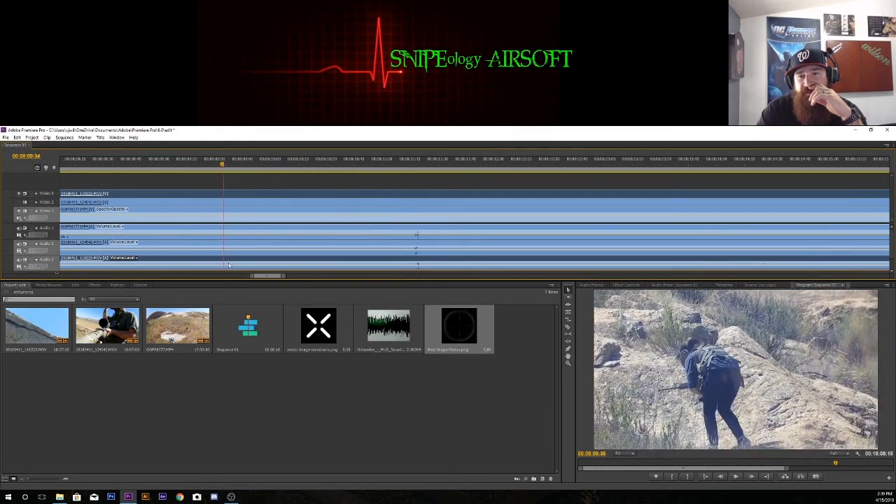
left_click_drag(283, 277, 356, 280)
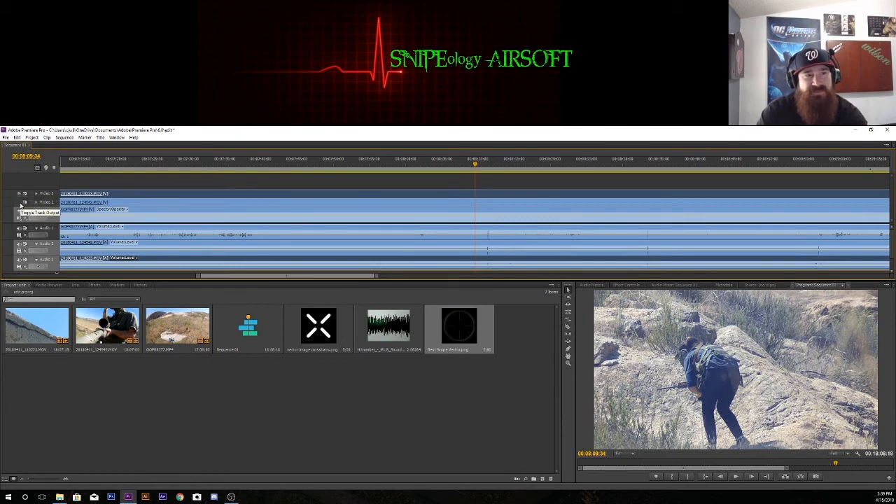
left_click(19, 194)
left_click(20, 195)
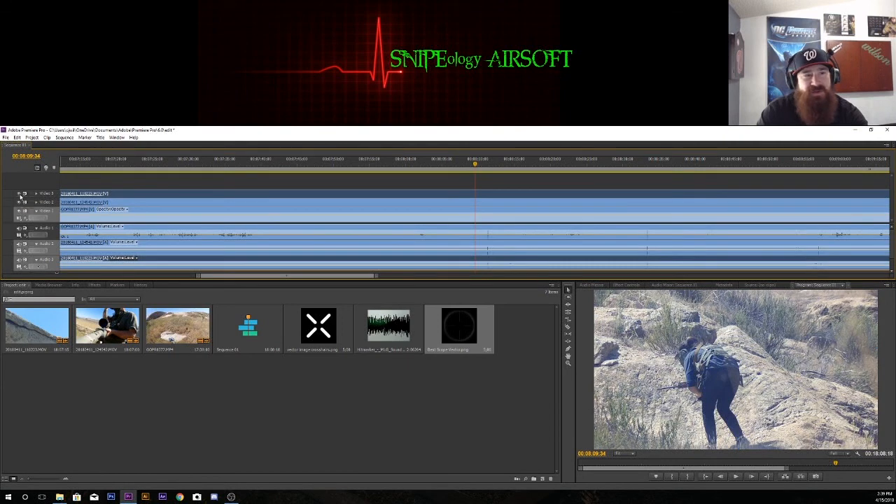
left_click(20, 195)
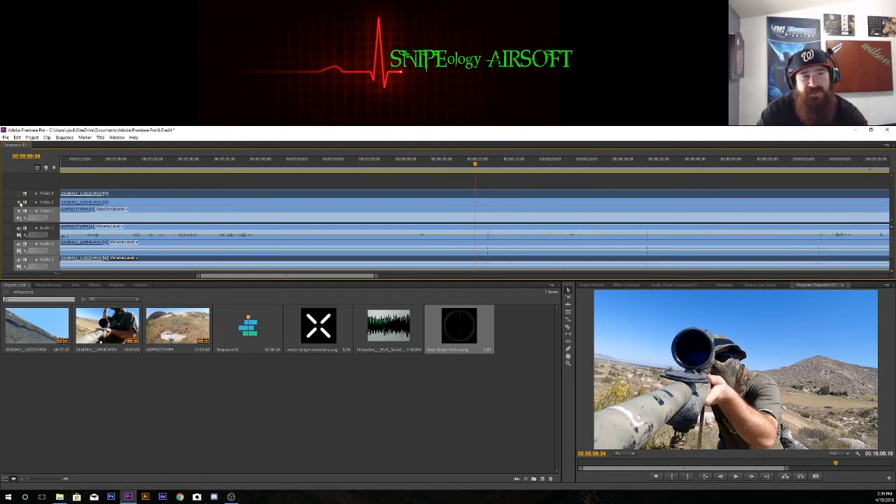
left_click(20, 202)
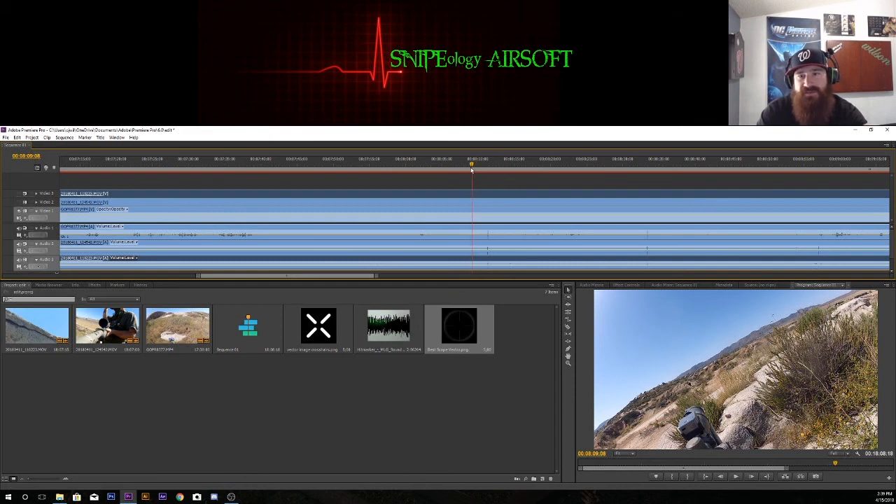
Play the GoPro footage from 00:07:59:16 to 00:08:08:49, split the Video 3 clip there with the Razor tool and delete its earlier part
left_click_drag(471, 170, 400, 197)
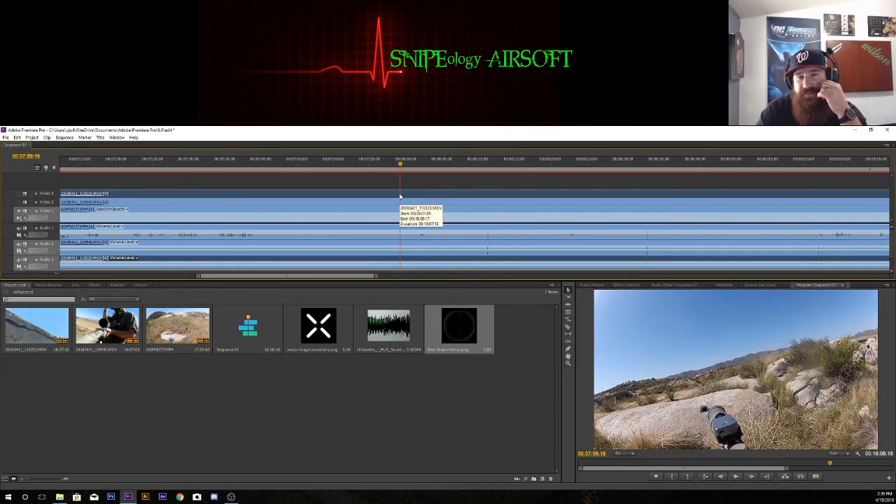
left_click(736, 476)
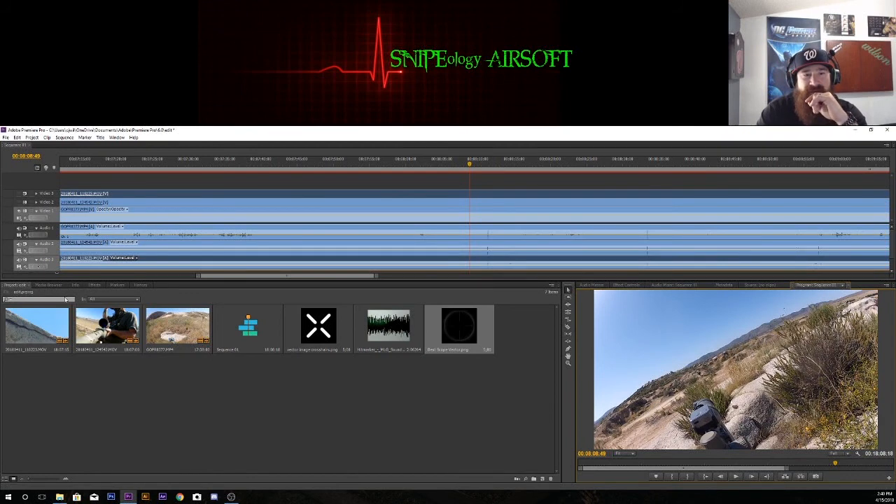
left_click(568, 327)
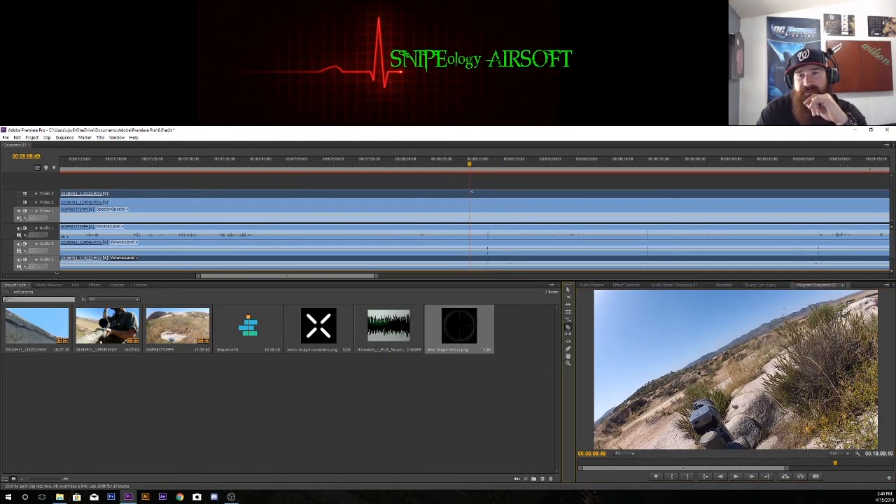
left_click(471, 192)
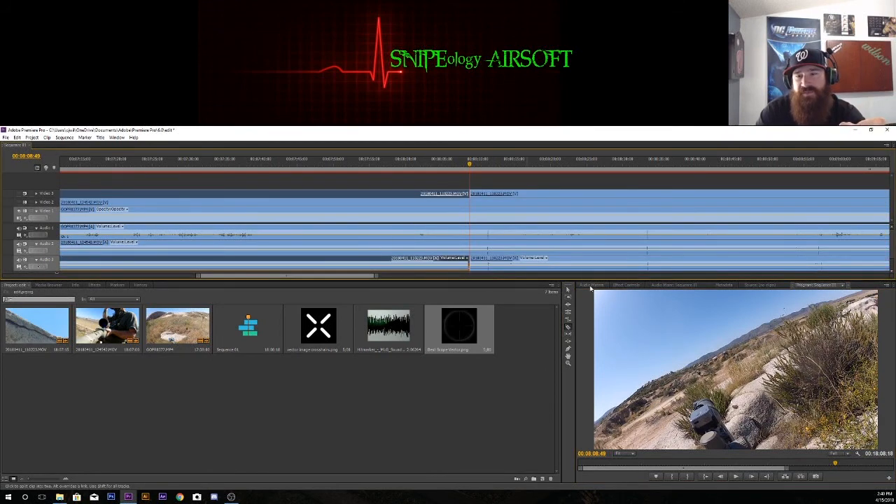
left_click(568, 289)
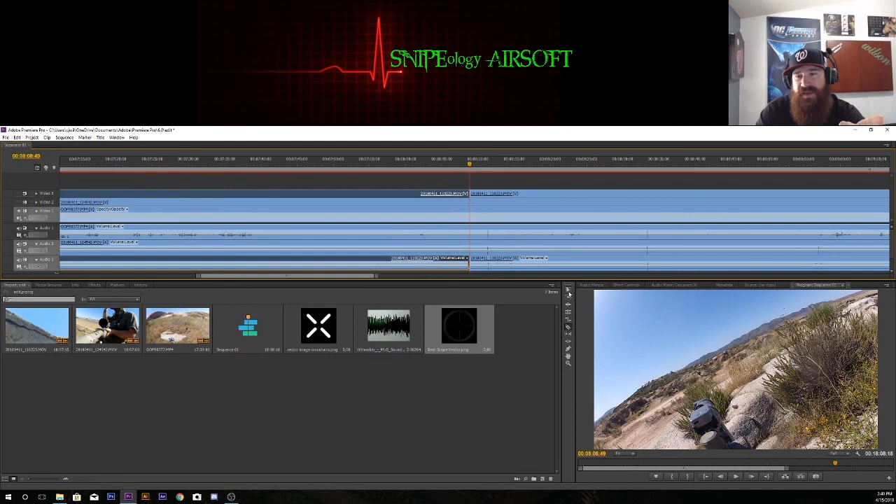
left_click(410, 195)
key("Delete")
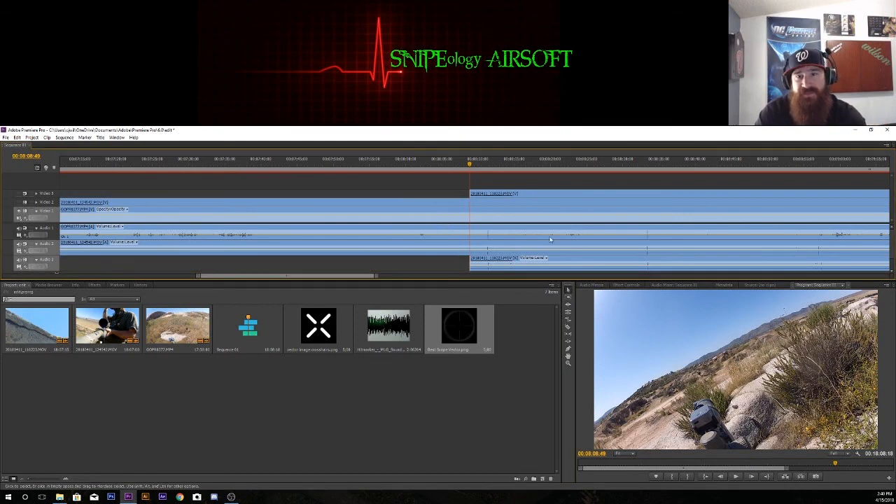
Split the Video 2 clip at 00:08:08:49 and at about 00:07:40, and delete the section between the two cuts
left_click(567, 326)
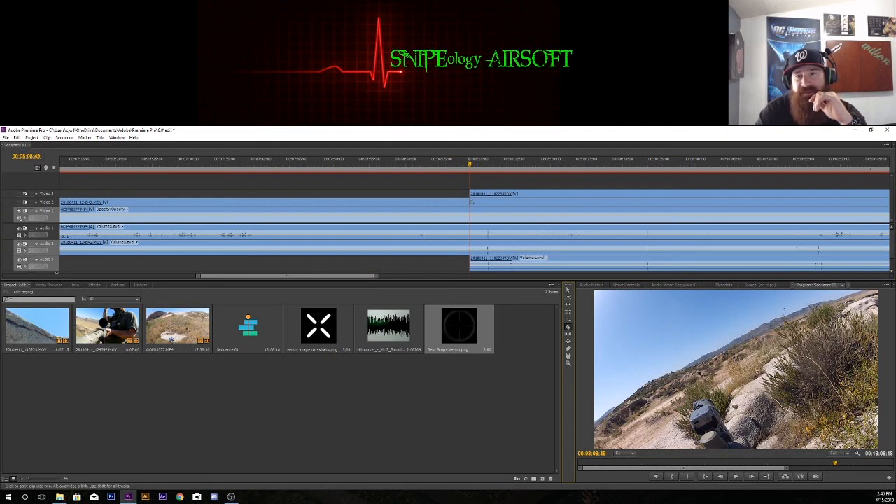
left_click(470, 203)
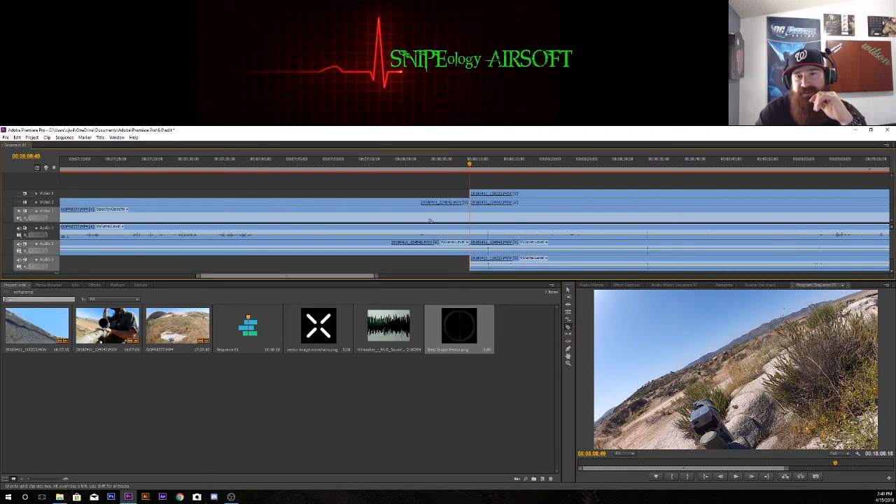
left_click(259, 202)
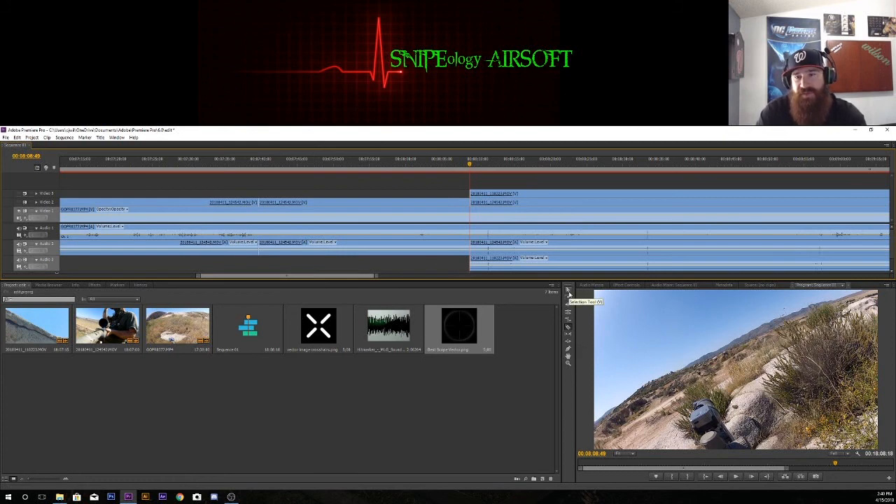
left_click(568, 291)
left_click(356, 203)
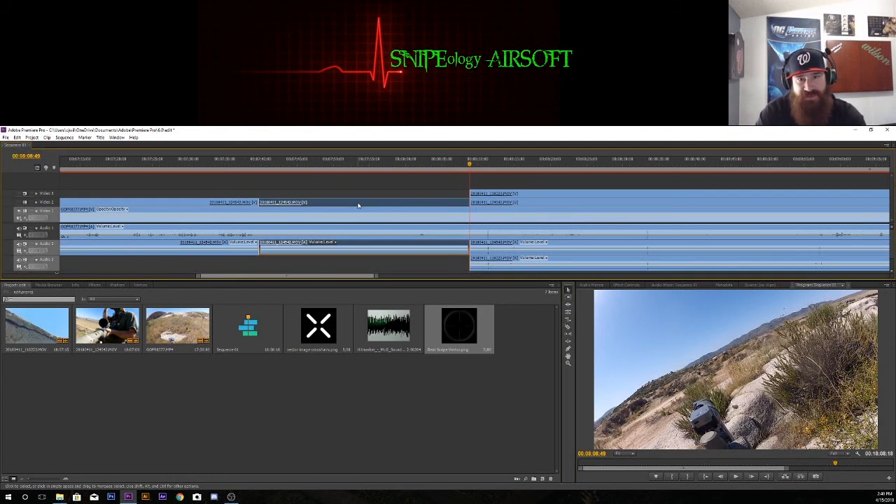
key("Delete")
left_click_drag(471, 168, 296, 208)
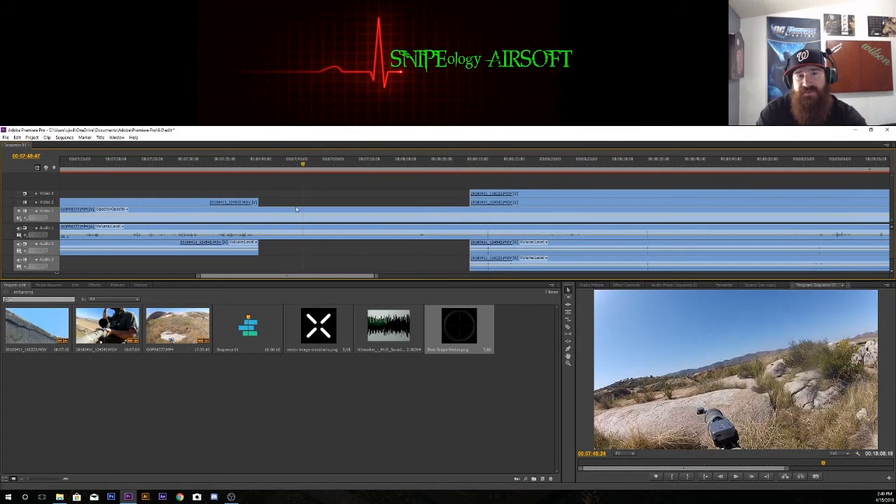
Play the sequence through the Video 2 cut at about 00:07:40 and from 00:08:07:58 into the upper clips to review the edits
left_click(738, 477)
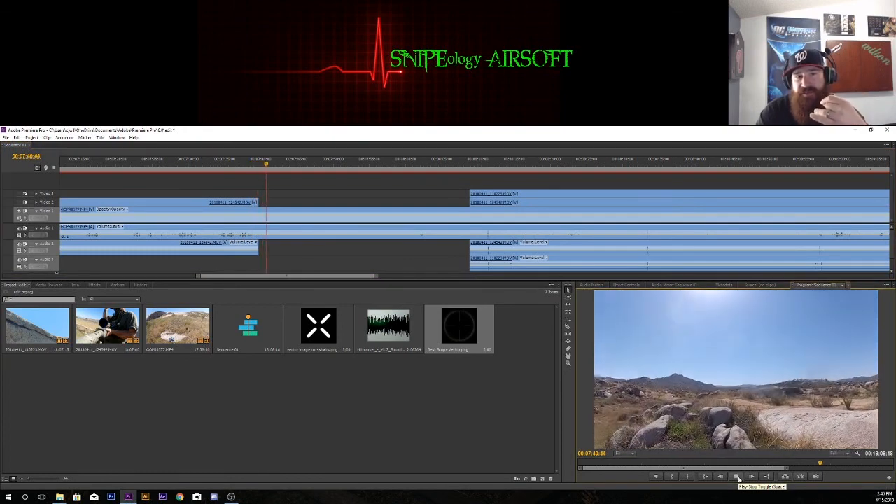
left_click(736, 477)
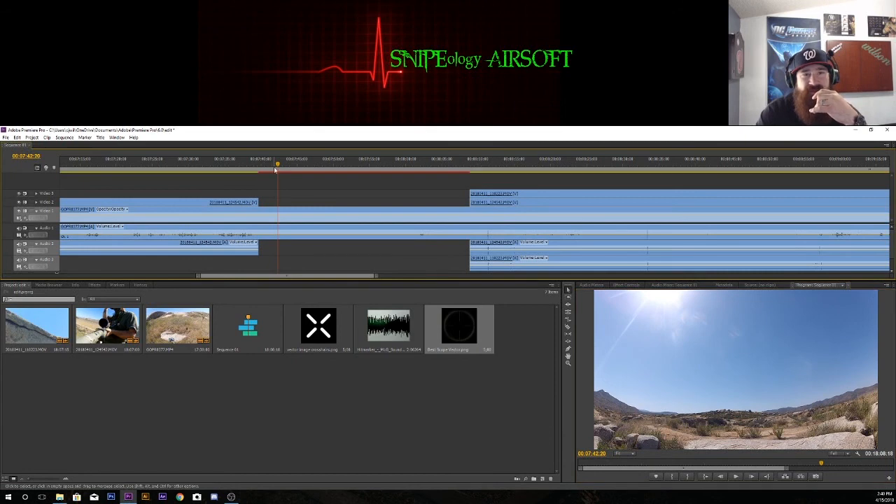
left_click_drag(276, 165, 244, 179)
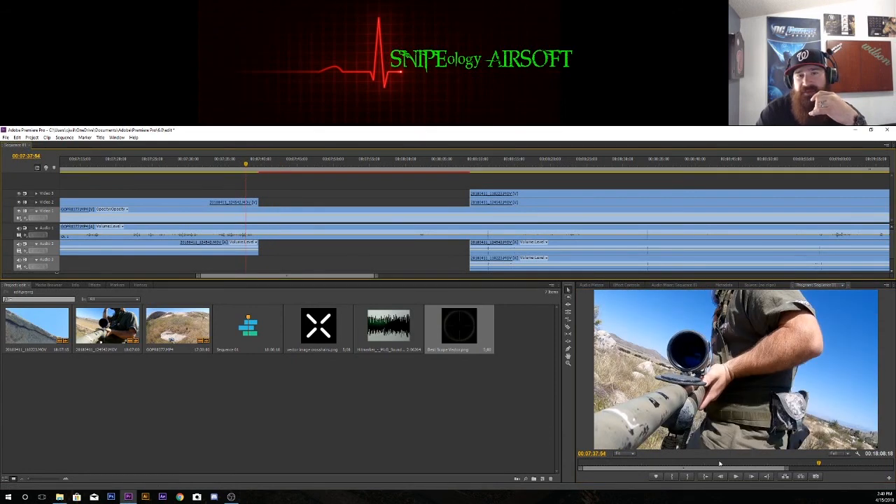
left_click(735, 476)
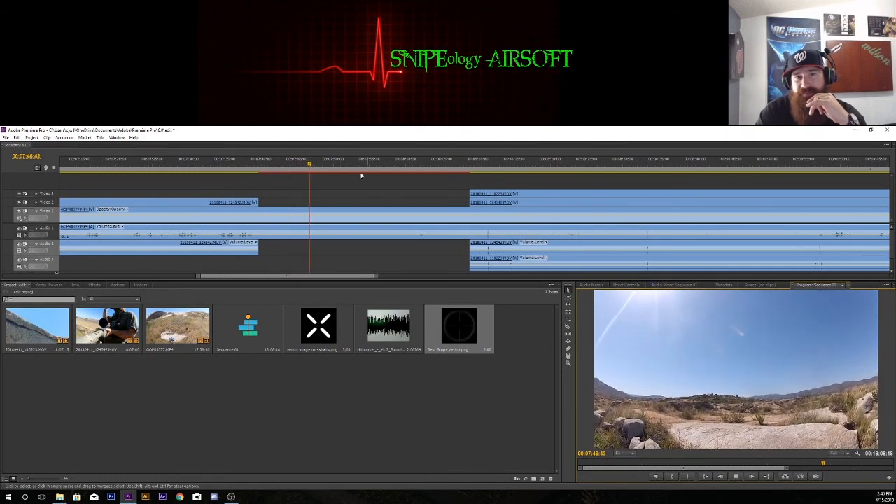
left_click_drag(321, 166, 462, 199)
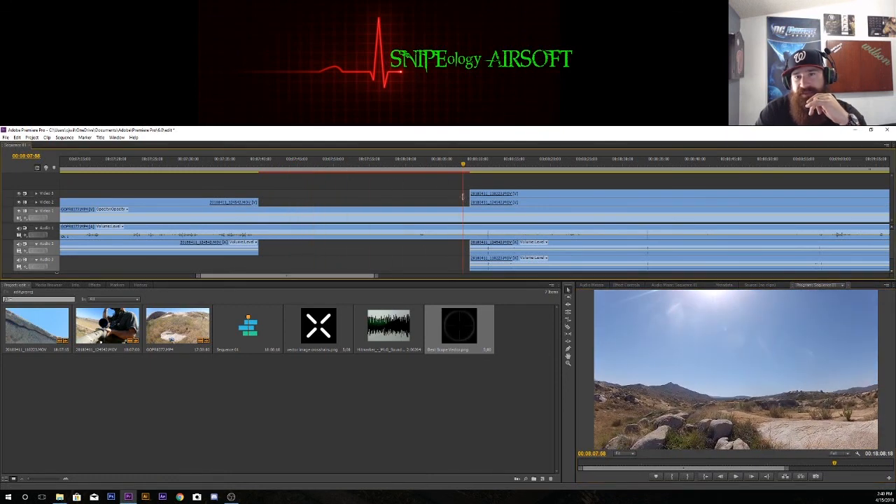
left_click(741, 477)
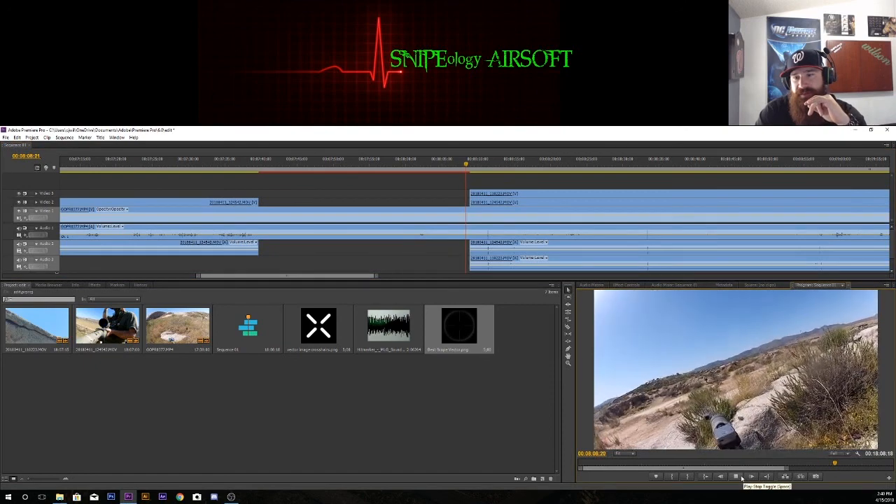
left_click(736, 476)
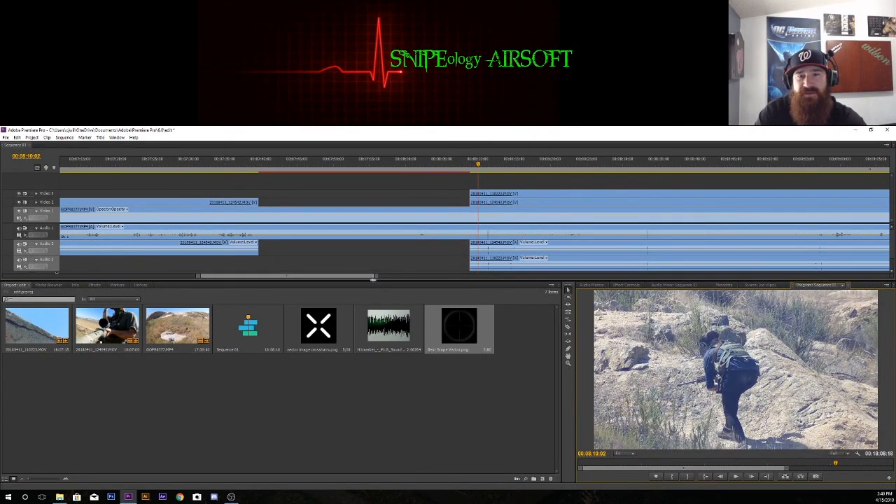
Make the timeline area taller and place the playhead at 00:08:11:44, shortly after the shot's audio spike
left_click_drag(373, 279, 389, 312)
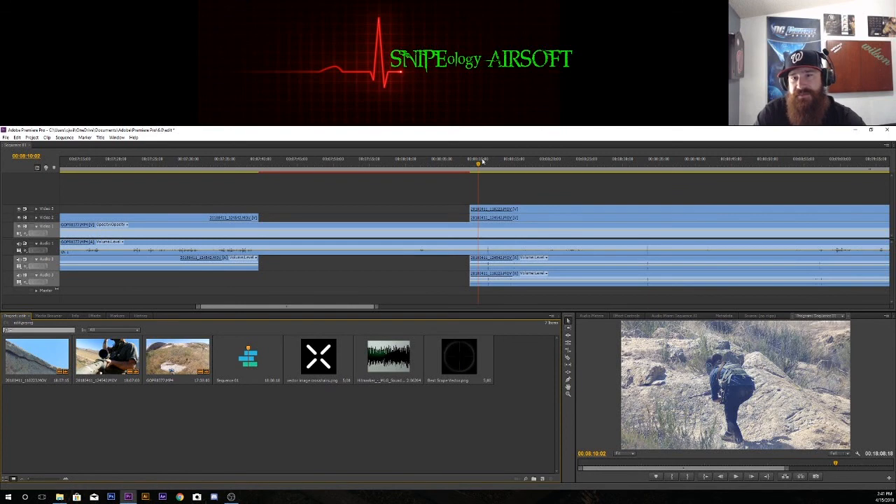
left_click_drag(479, 167, 500, 182)
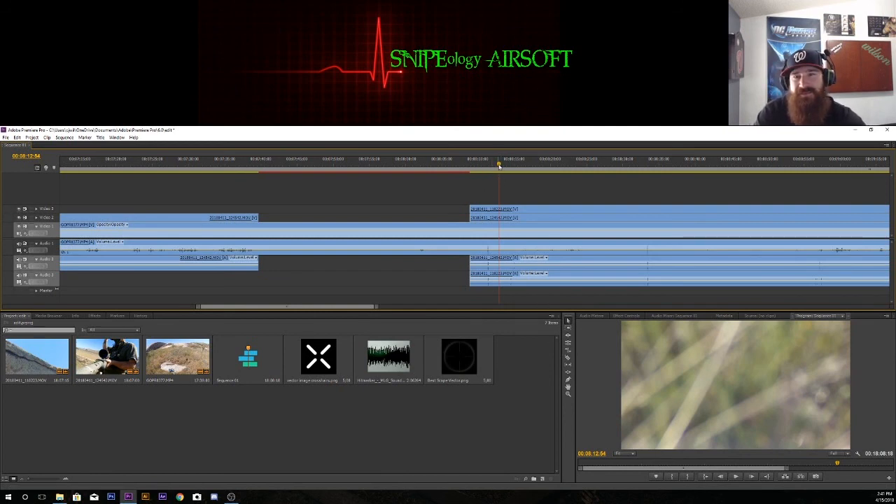
left_click_drag(497, 170, 490, 173)
left_click_drag(375, 308, 297, 326)
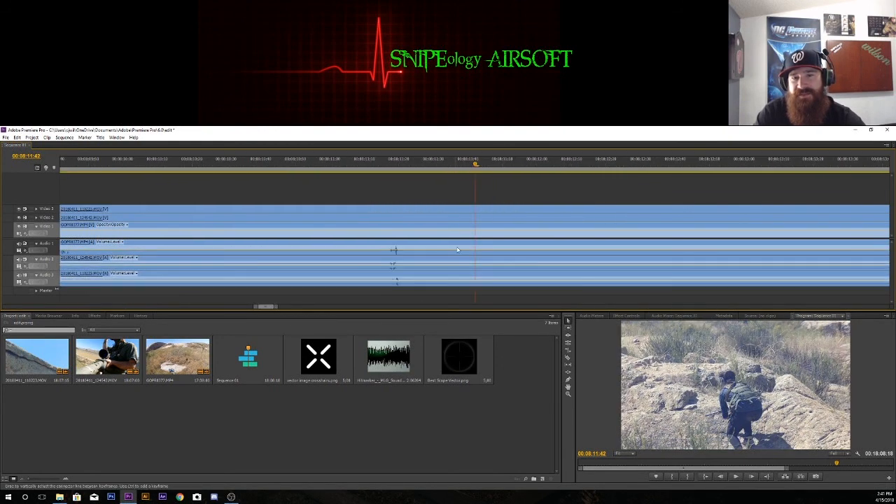
left_click(469, 169)
left_click_drag(470, 170, 481, 170)
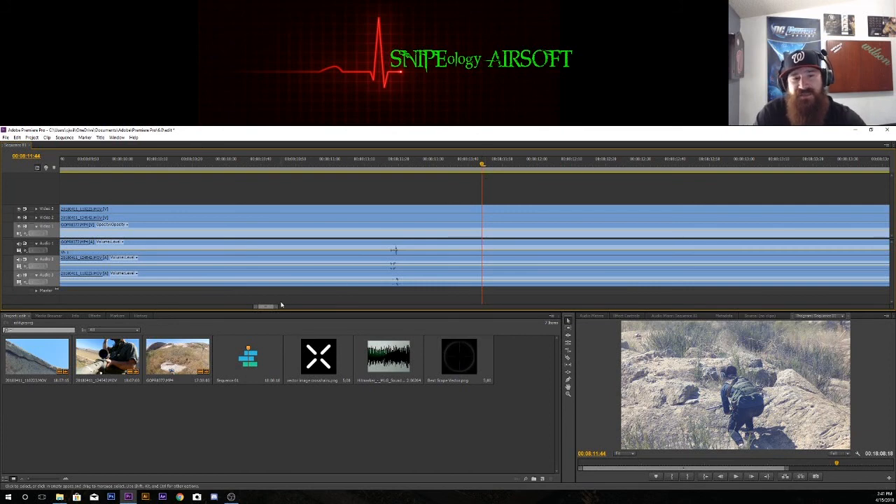
Place the vector crosshairs image on Video 4 and trim it to run from 00:08:11:44 to about 00:08:11:51
left_click_drag(276, 308, 268, 308)
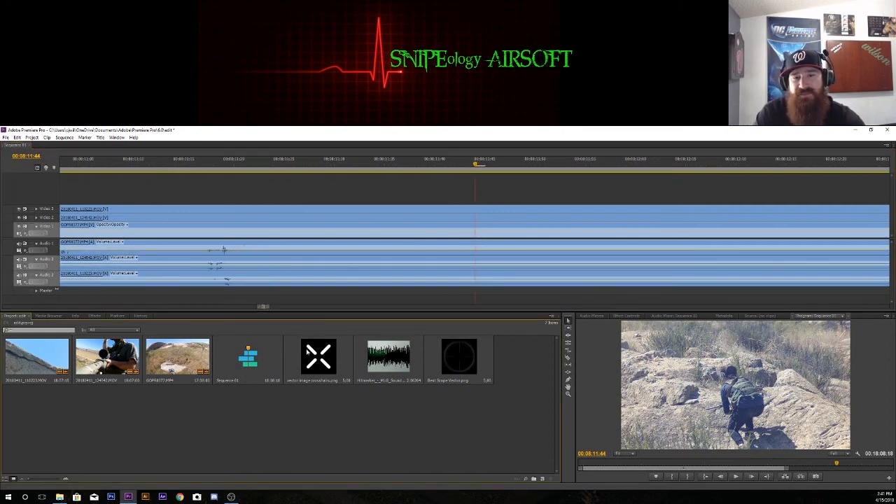
left_click_drag(307, 352, 322, 194)
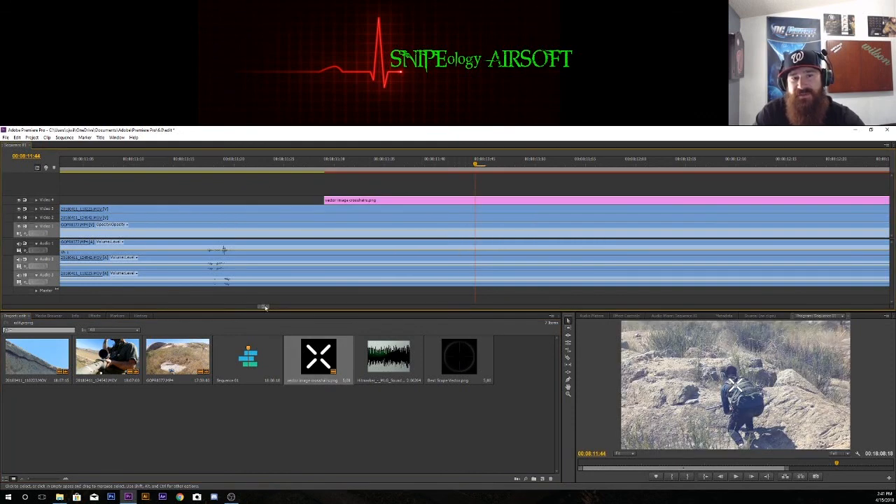
key("minus")
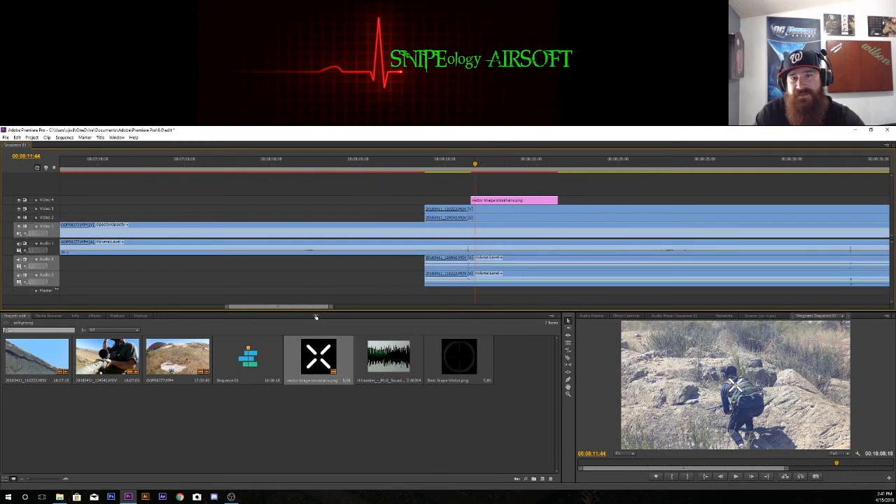
left_click_drag(473, 200, 476, 201)
left_click_drag(556, 200, 481, 200)
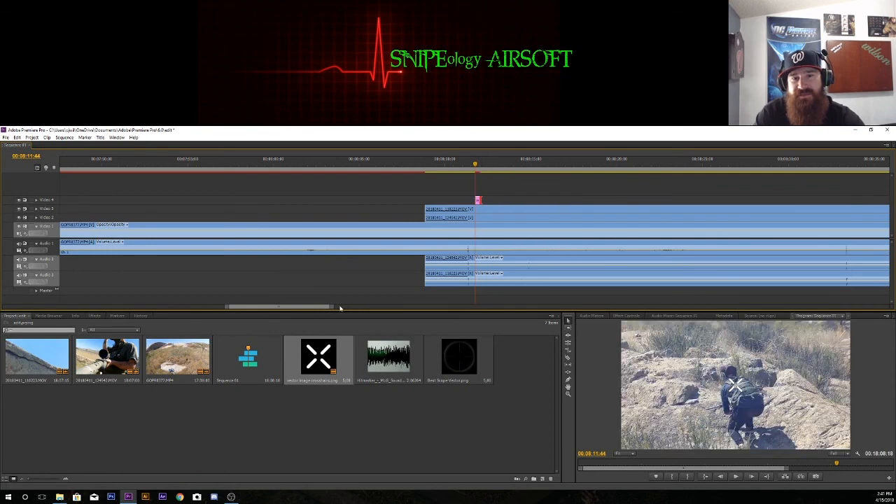
left_click_drag(333, 308, 263, 308)
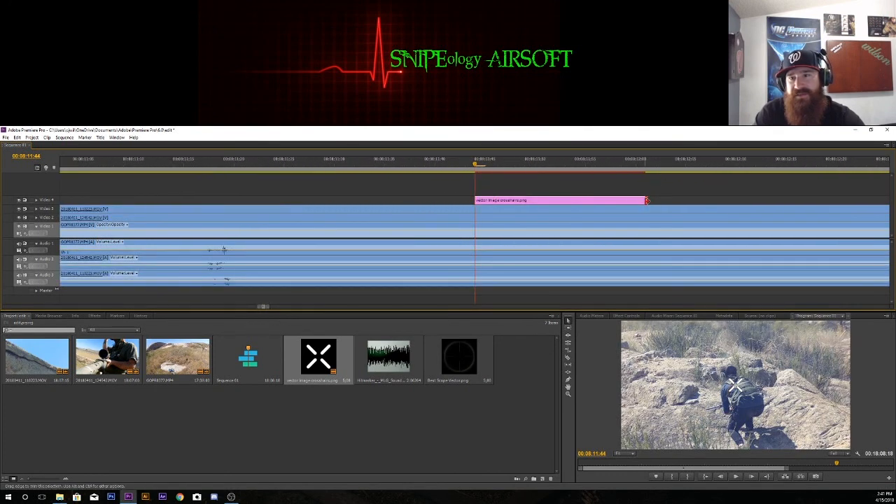
left_click_drag(647, 201, 547, 202)
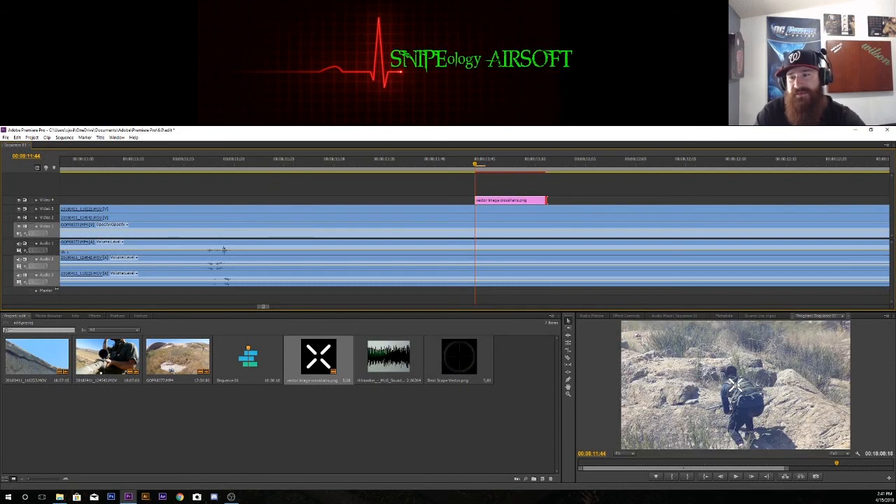
Try to select the crosshairs overlay in the preview, and open the Video 3 clip in the Source monitor
left_click(736, 383)
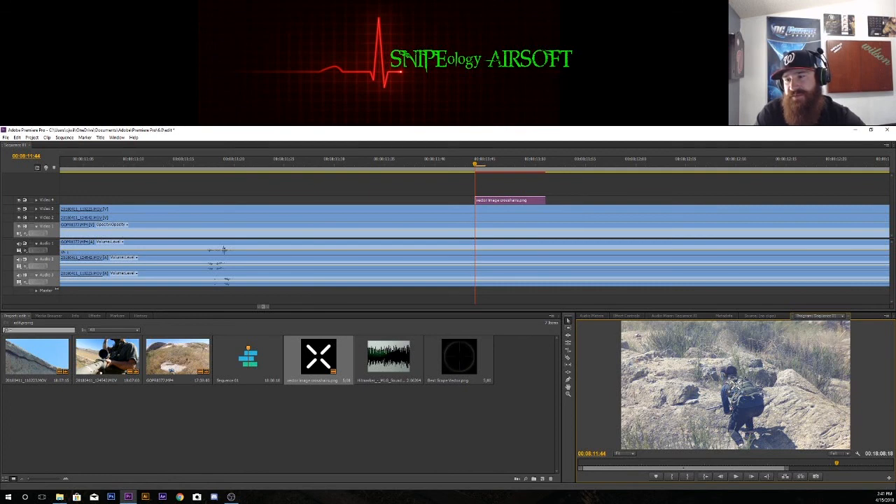
left_click(763, 403)
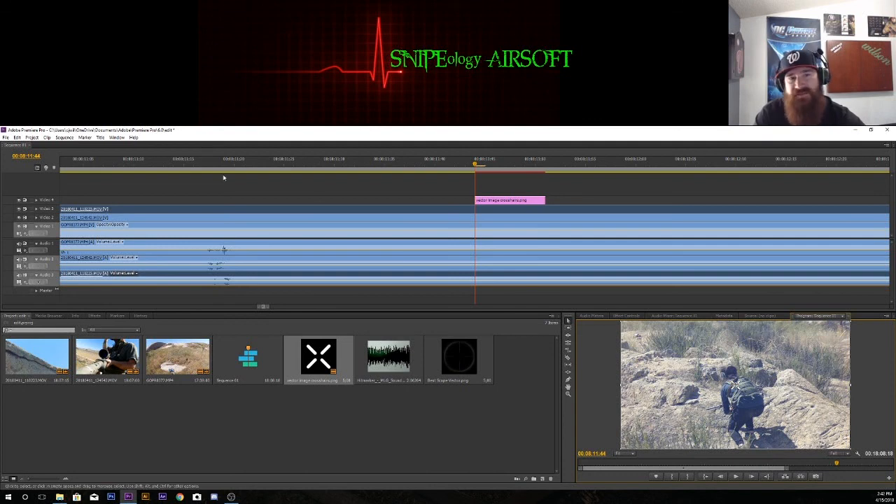
double_click(203, 207)
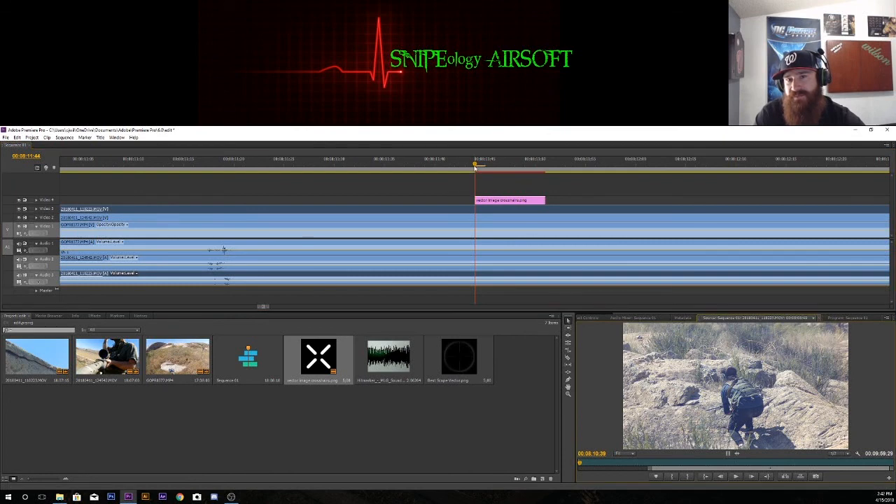
Select the crosshairs clip on Video 4 and move the playhead to 00:08:11:45
left_click_drag(474, 167, 466, 168)
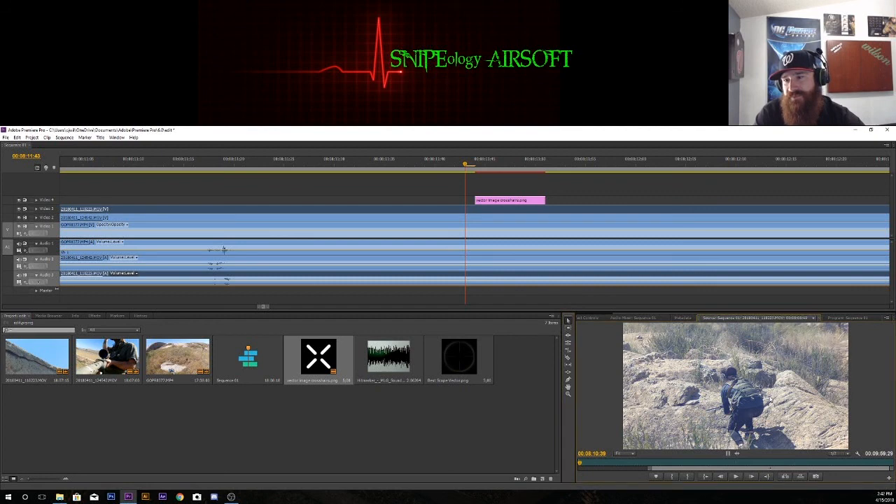
left_click(473, 172)
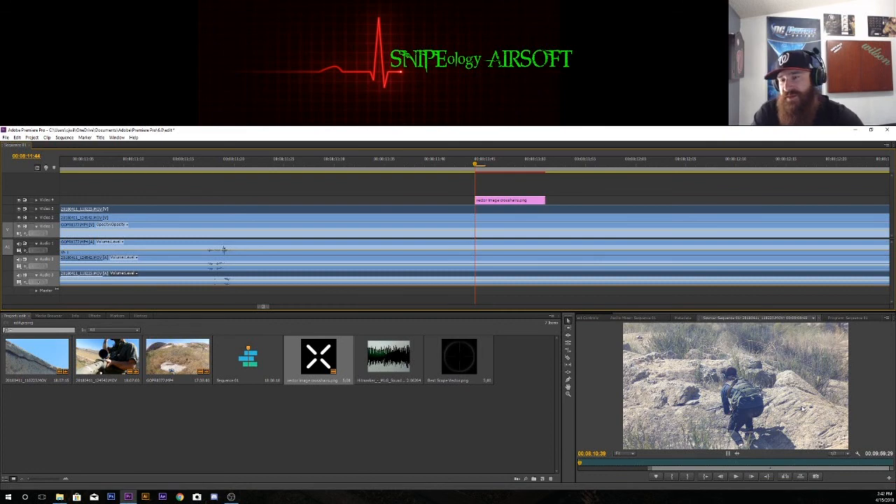
left_click(506, 202)
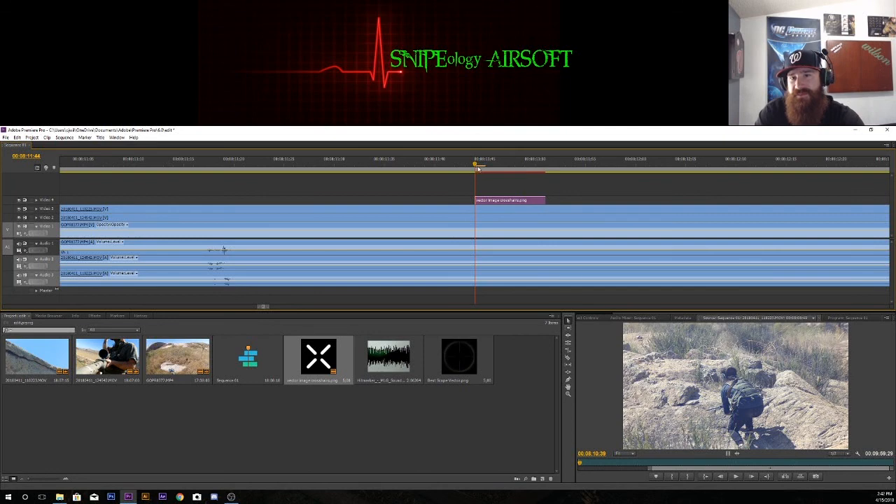
left_click_drag(478, 169, 481, 169)
left_click(744, 415)
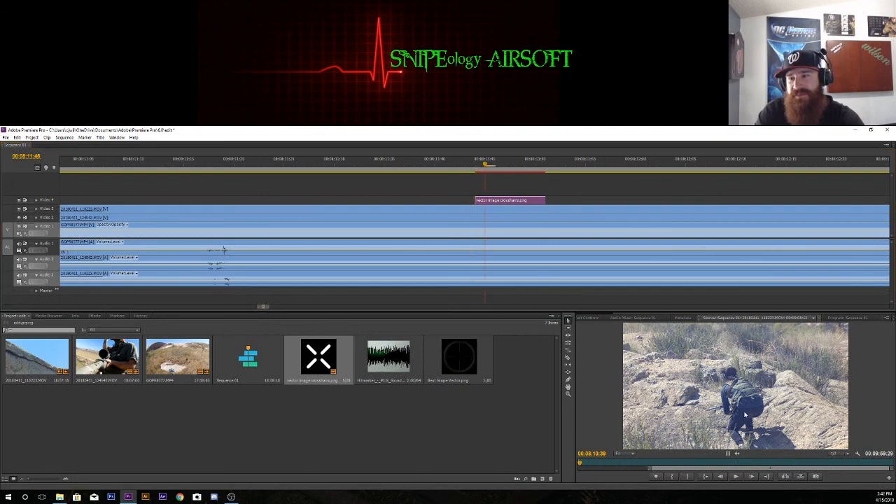
Delete the crosshairs clip from Video 4 and place the vector crosshairs image there again, starting at about 00:08:11:30
right_click(533, 201)
left_click(550, 232)
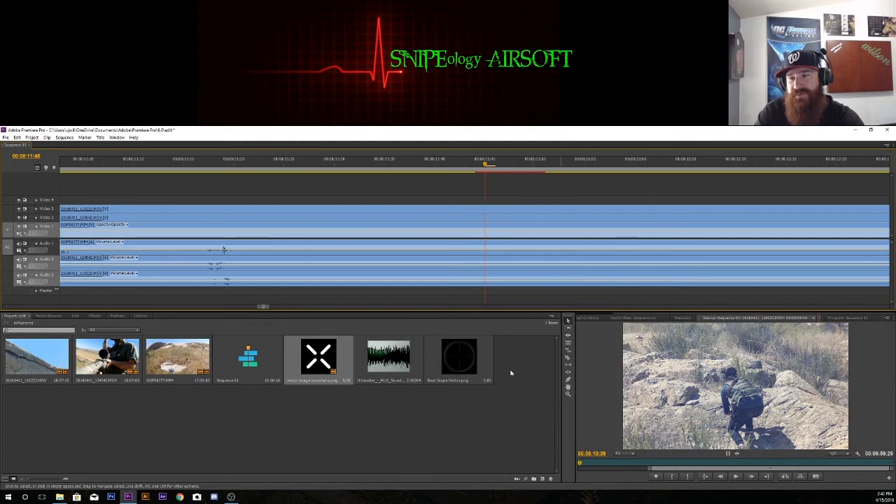
left_click_drag(318, 357, 335, 204)
Check the Effect Controls and the Source monitor, and switch the preview back to the Program monitor for Sequence 01
left_click(749, 404)
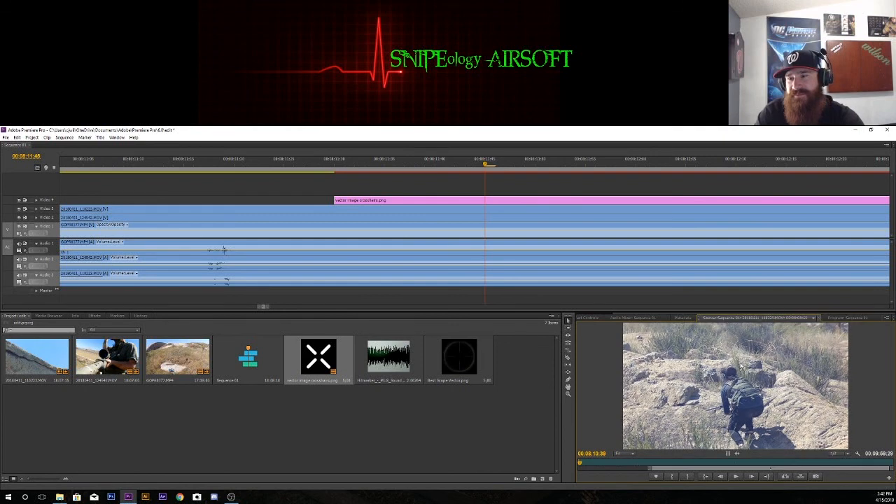
left_click(639, 317)
left_click(594, 318)
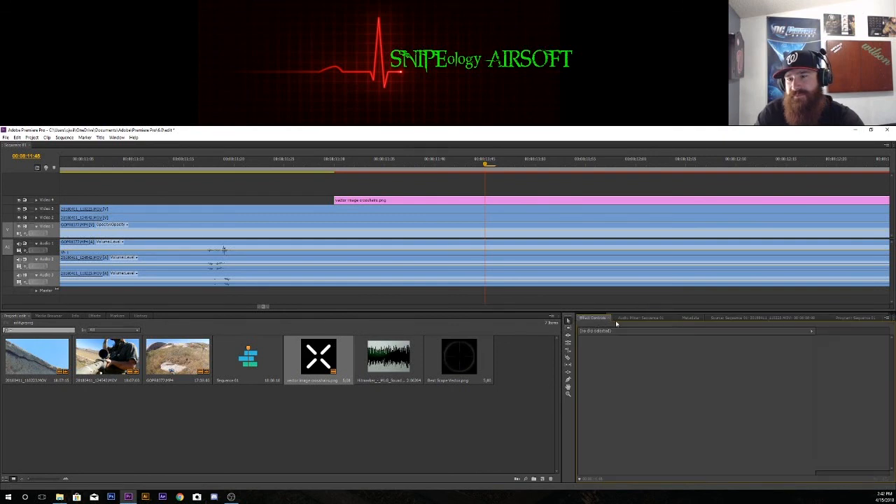
left_click(691, 318)
left_click(735, 319)
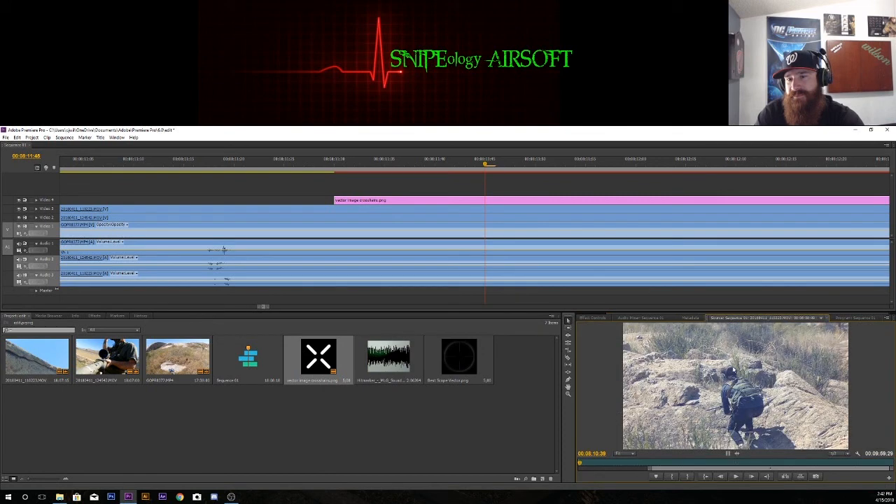
right_click(747, 382)
left_click(720, 389)
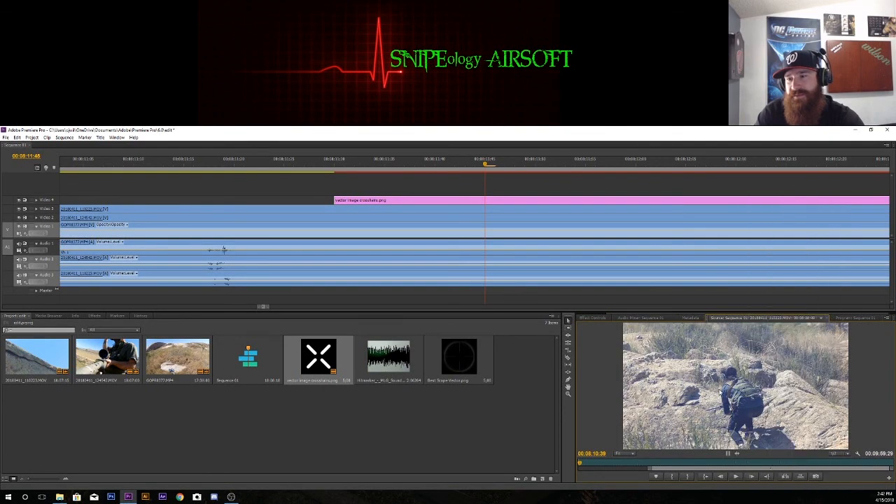
left_click(845, 318)
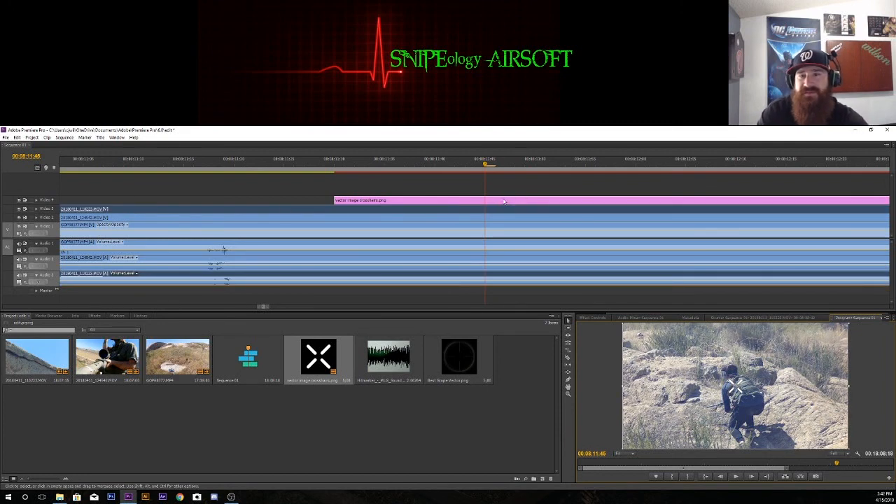
Move the crosshairs clip earlier, trim its start to 00:08:11:45 and shorten its end to just after the playhead
left_click_drag(503, 201, 424, 202)
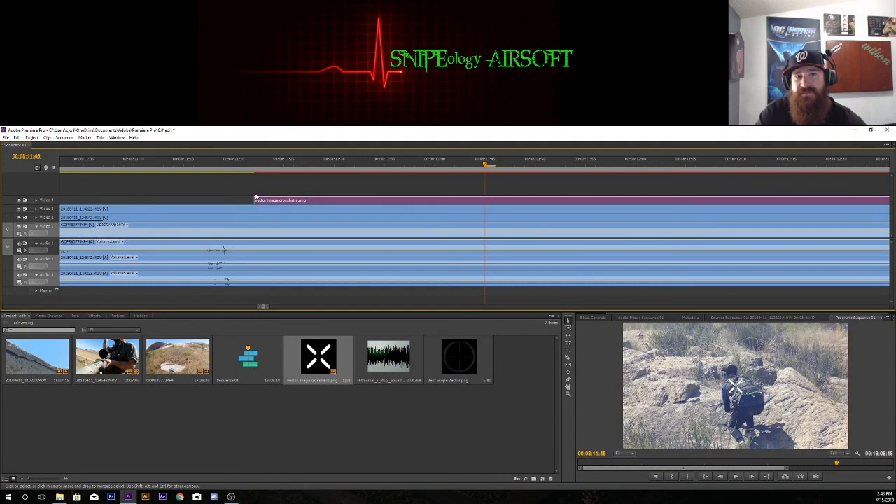
left_click_drag(255, 198, 489, 202)
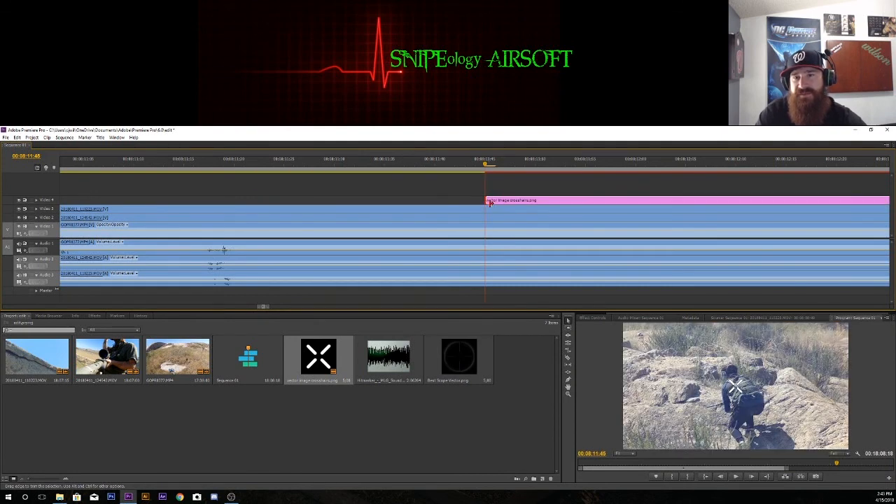
left_click_drag(267, 307, 311, 358)
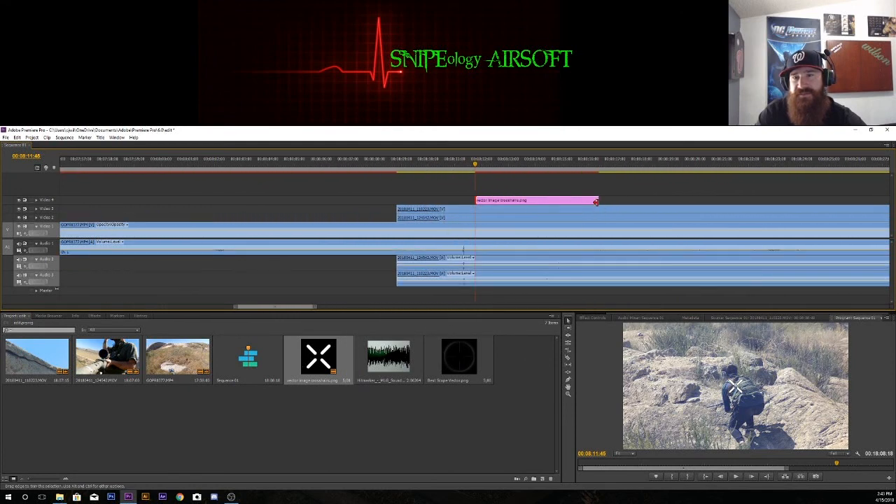
left_click_drag(599, 203, 476, 210)
left_click(321, 307)
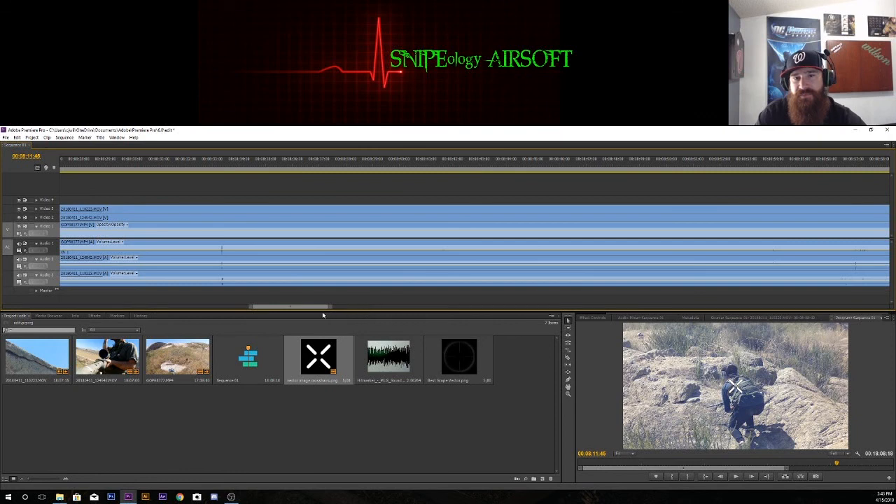
left_click_drag(332, 307, 390, 307)
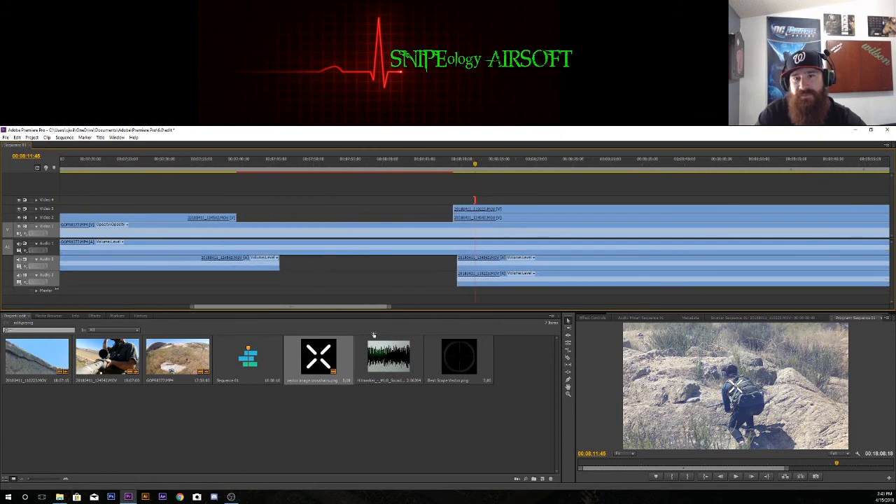
Play the sequence from just before the hitmarker on Video 4 past its end to check its timing
key("=")
key("=")
key("=")
key("=")
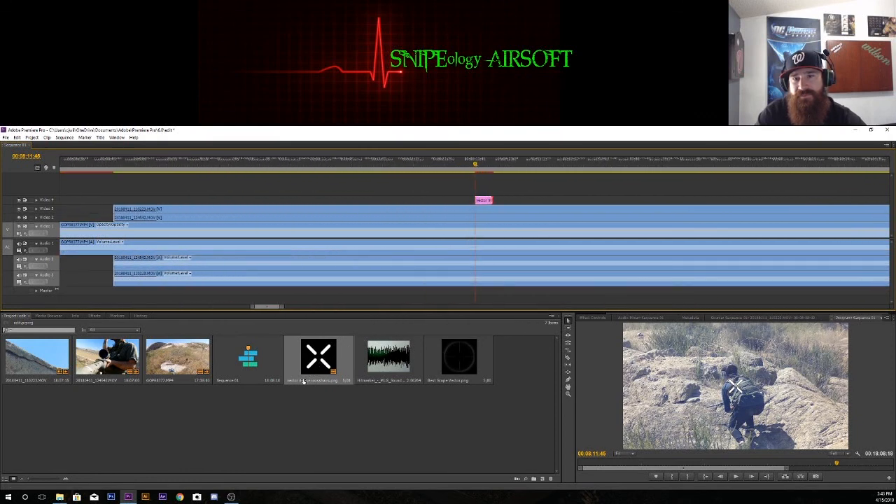
left_click(471, 172)
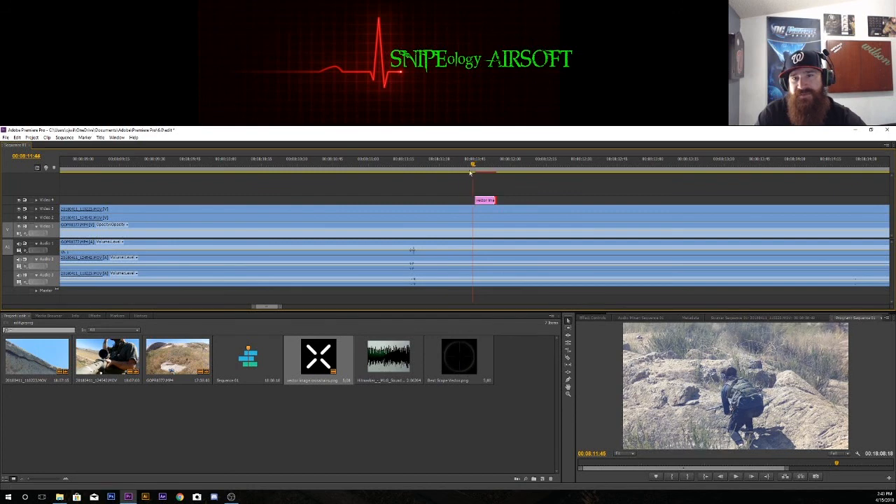
left_click_drag(471, 173, 403, 172)
left_click(736, 476)
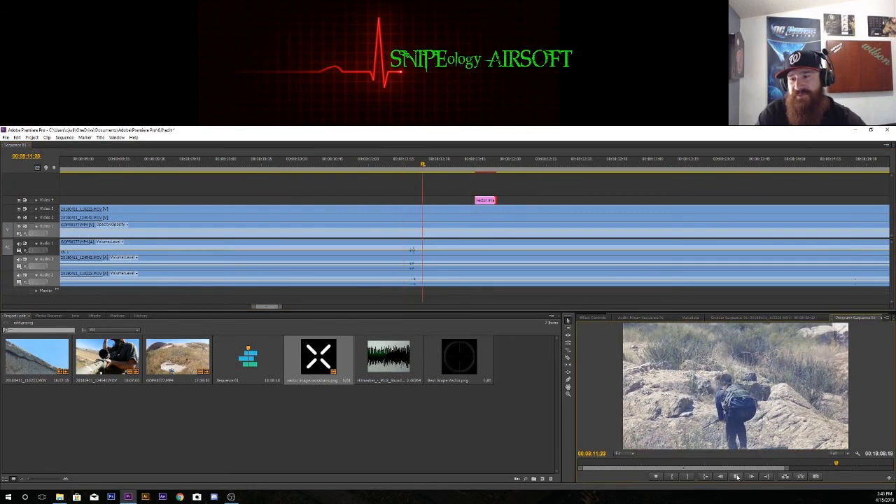
left_click(736, 475)
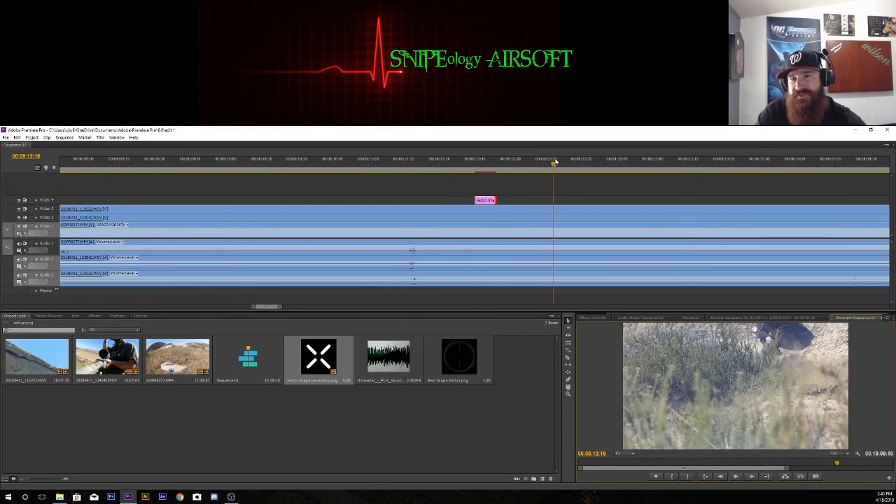
At 00:08:11:46, enlarge the Video 3 scope-cam footage and shift it up and sideways so the target lines up with the hitmarker
left_click_drag(554, 165, 477, 165)
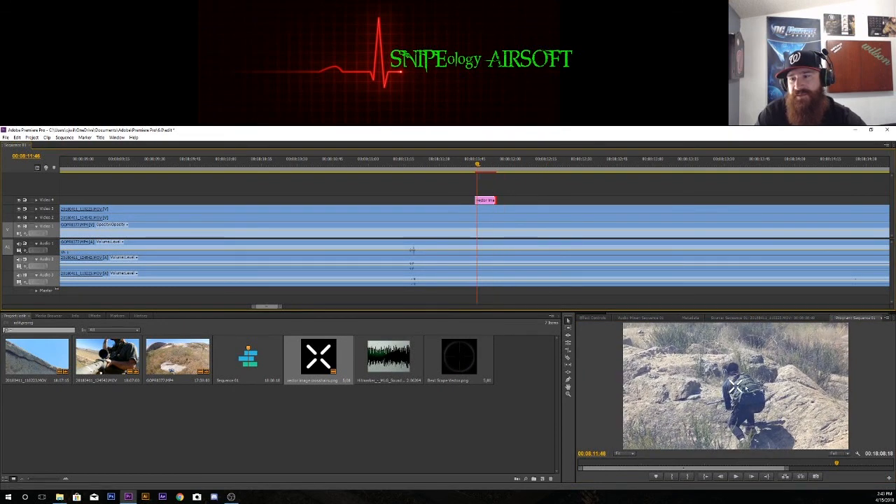
left_click(736, 387)
left_click_drag(736, 387, 737, 389)
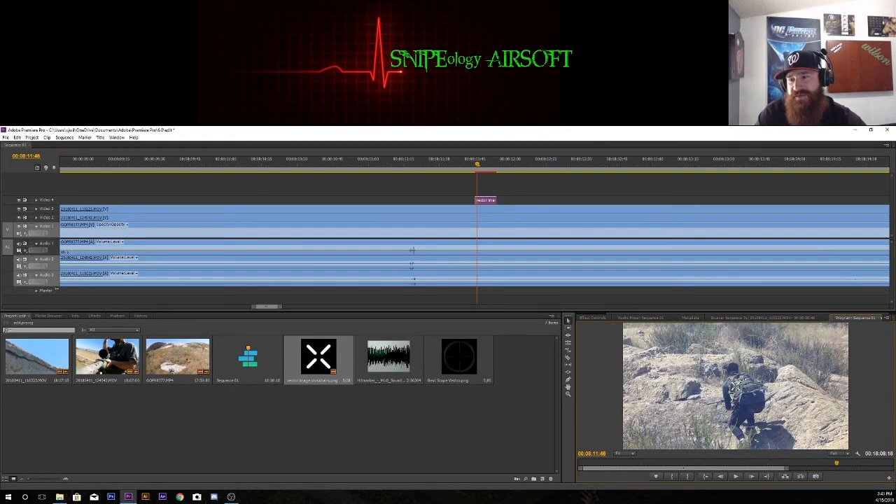
left_click(713, 389)
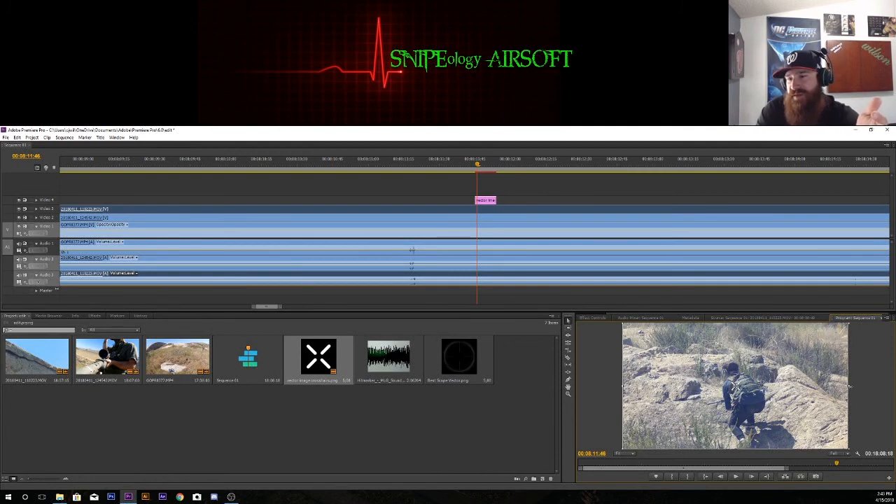
left_click_drag(850, 386, 889, 386)
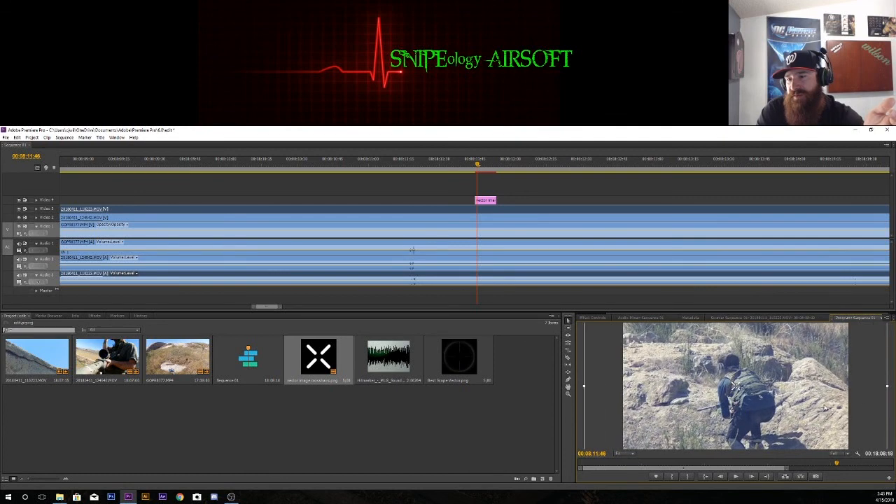
left_click_drag(792, 420, 807, 401)
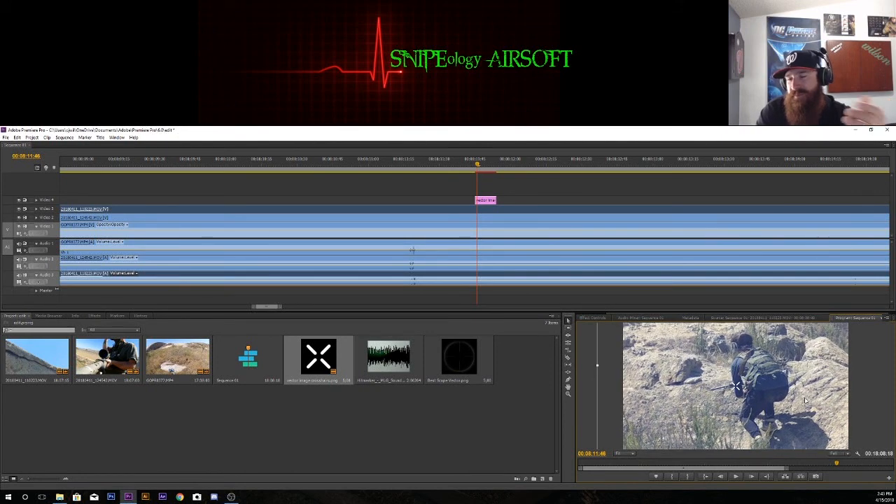
Check the Hitmarker sound effect's waveform in the Source monitor and place the clip on a new Audio 4 track below the shot
left_click(474, 424)
double_click(387, 360)
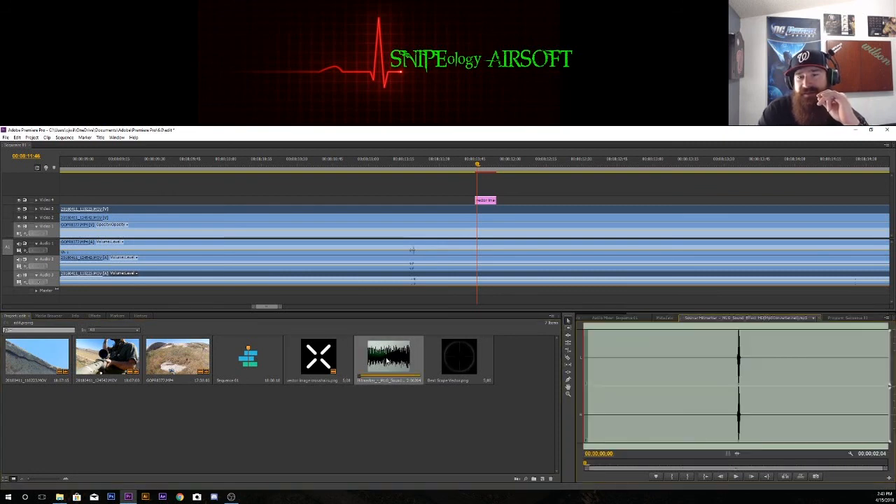
left_click(843, 317)
left_click_drag(383, 364, 408, 300)
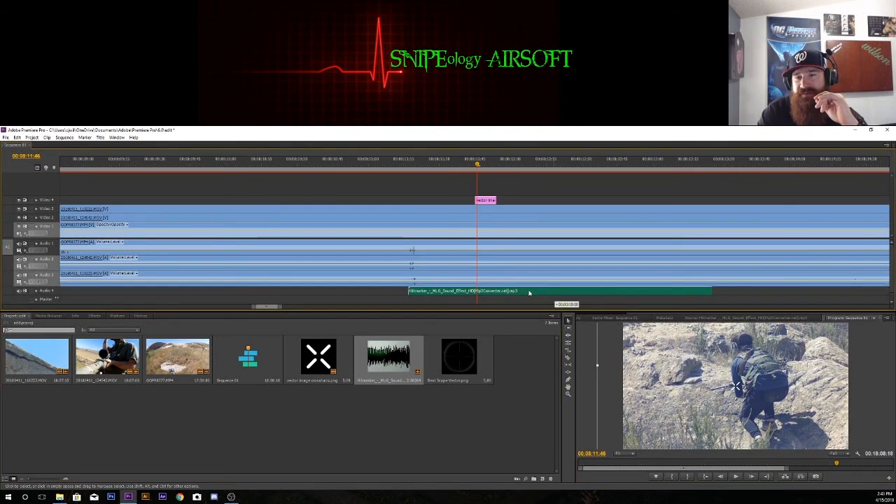
Expand Audio 4 and move the Hitmarker sound earlier until its waveform spike sits under the crosshairs clip
left_click_drag(556, 293, 506, 292)
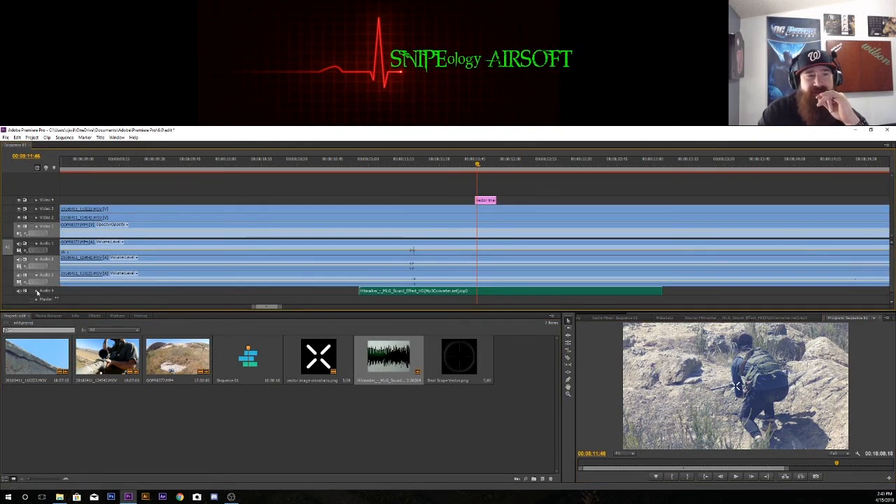
left_click(36, 290)
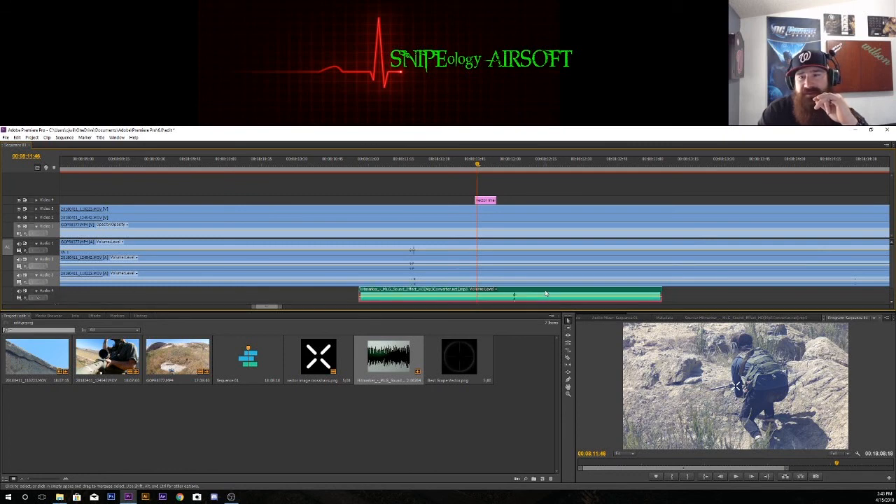
left_click_drag(546, 293, 518, 294)
left_click(522, 377)
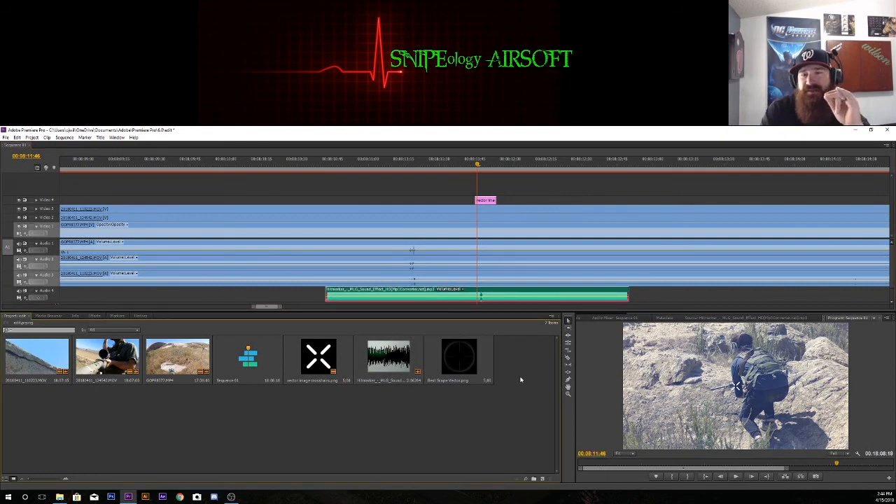
Place Best Scope Vector.png on a new Video 5 track and extend its start to match the beginning of the Video 3 clip
left_click_drag(448, 351, 104, 180)
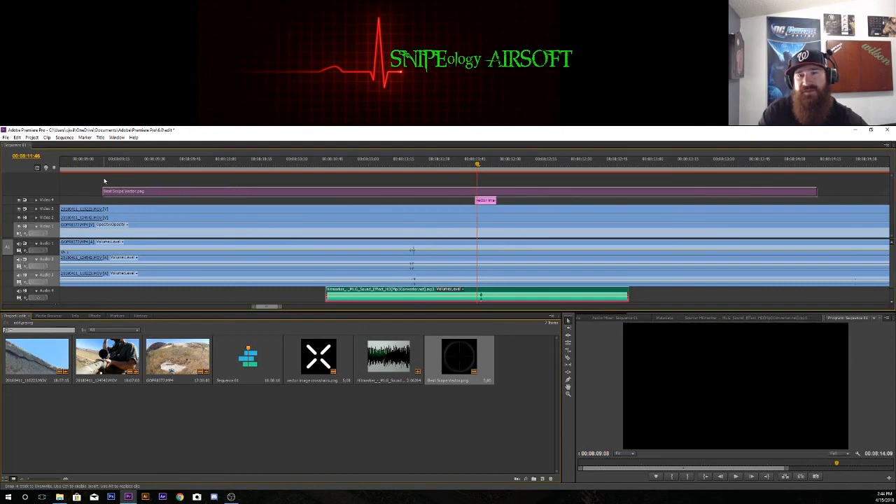
left_click_drag(279, 307, 312, 306)
left_click_drag(399, 189, 384, 190)
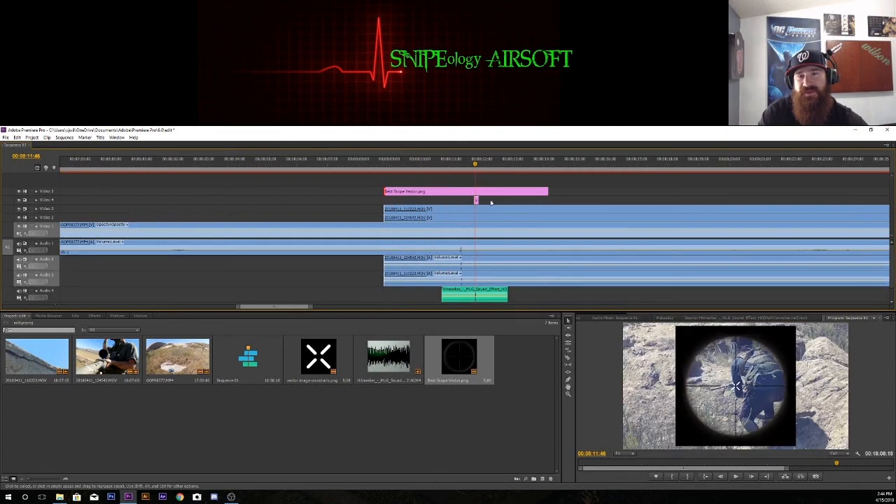
Cut the Video 3 clip at 00:08:12:26 and about two seconds further on, and delete the piece between the cuts
left_click(551, 211)
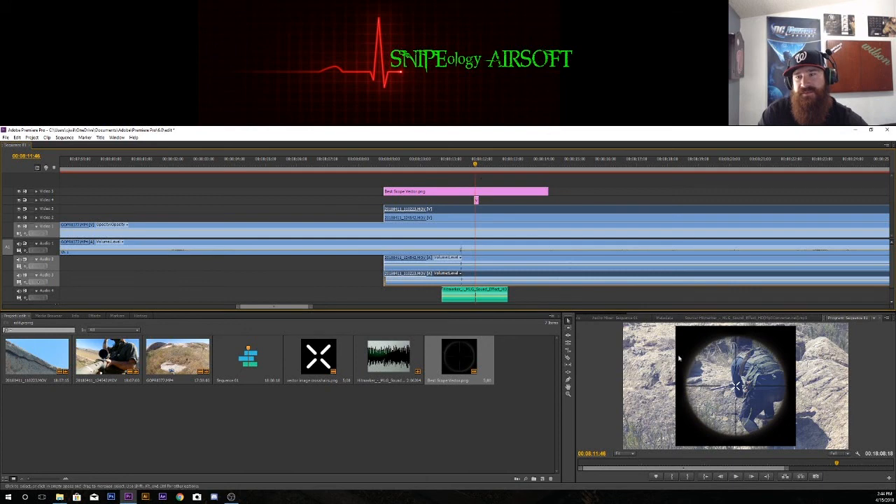
left_click(736, 476)
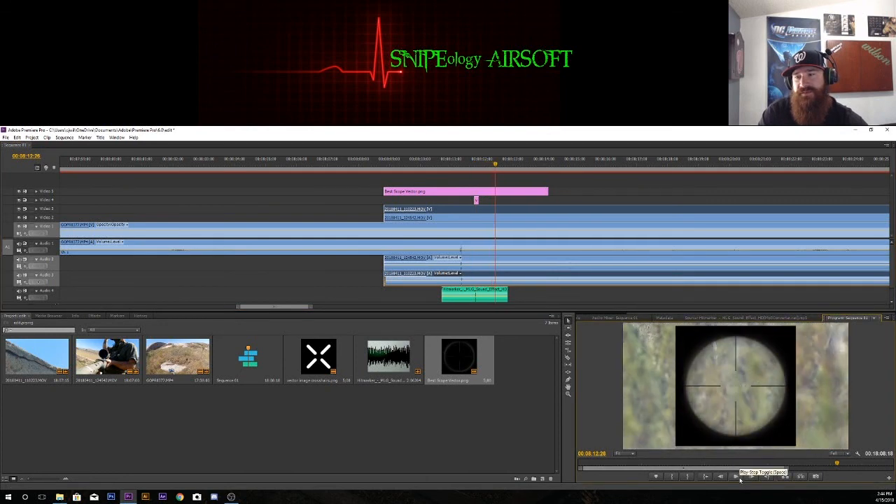
left_click(736, 476)
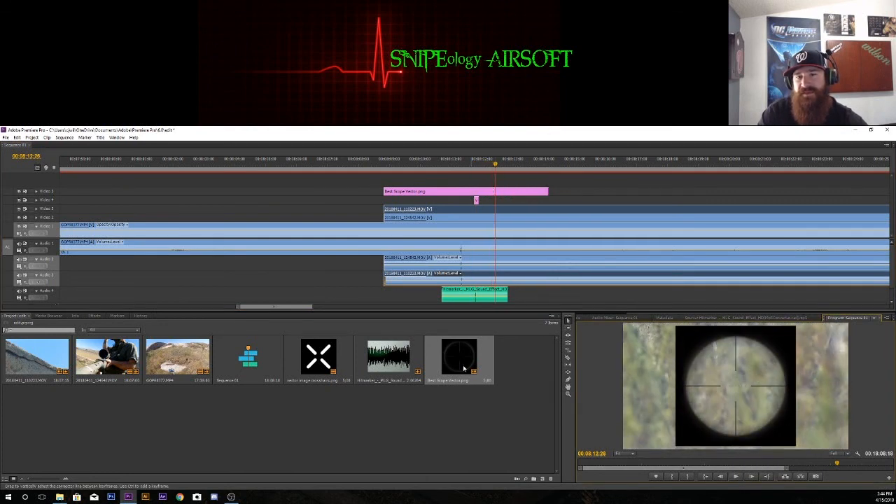
left_click(568, 356)
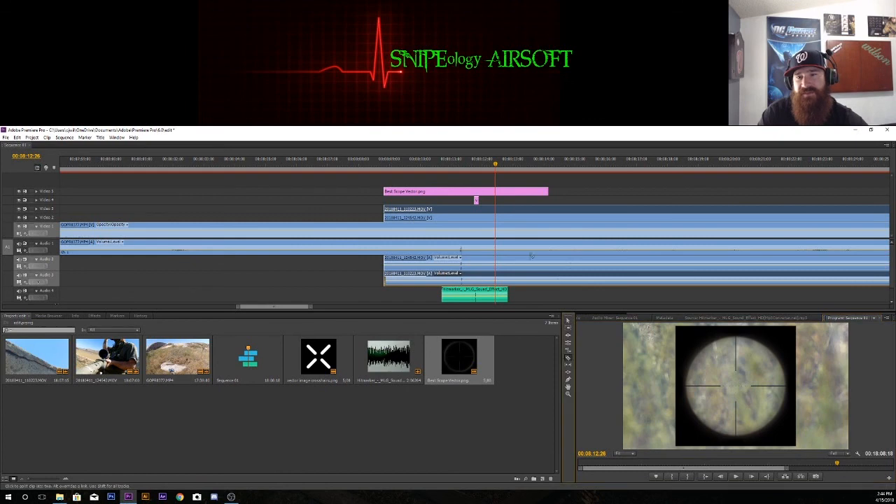
left_click(496, 208)
left_click(560, 208)
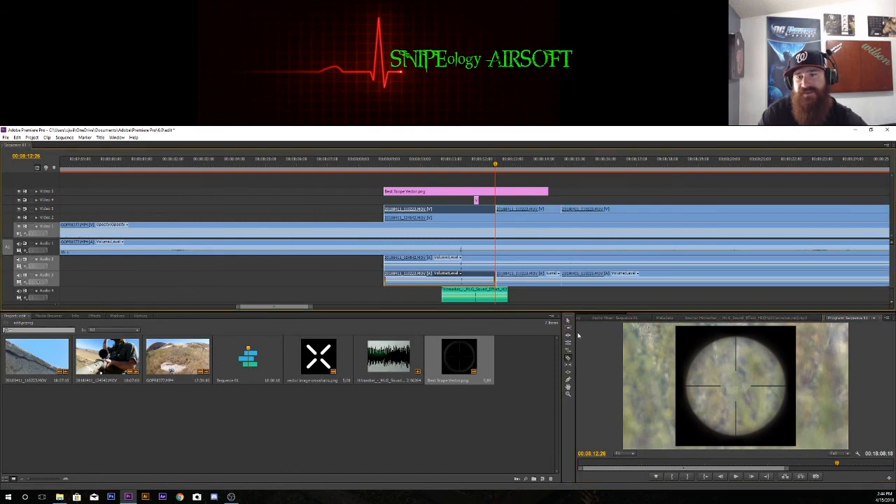
left_click(567, 319)
left_click(552, 212)
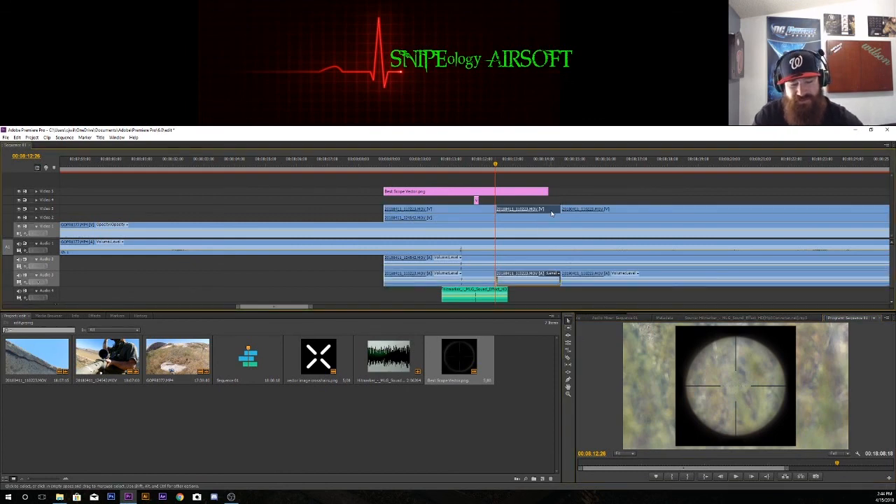
key("Delete")
Trim the scope overlay's end to the Video 3 cut at 00:08:12:26 and enlarge the overlay until it fills the frame
left_click_drag(545, 190, 444, 166)
left_click(771, 344)
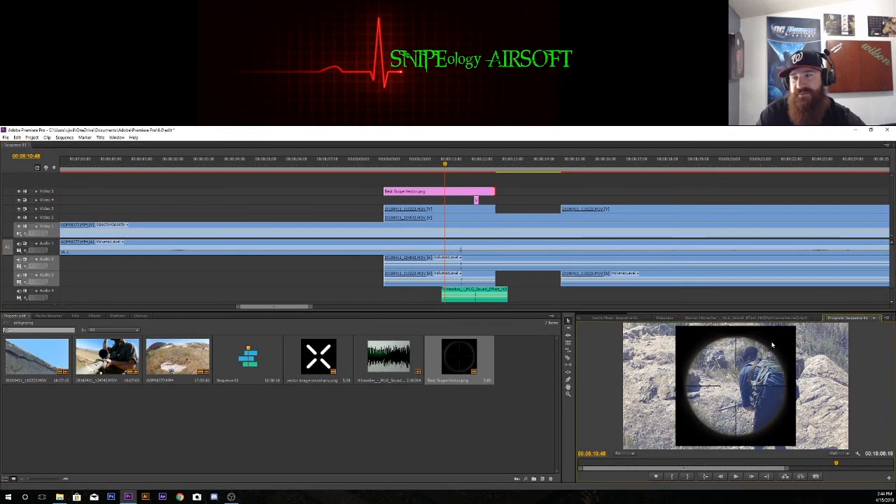
left_click_drag(798, 385, 867, 386)
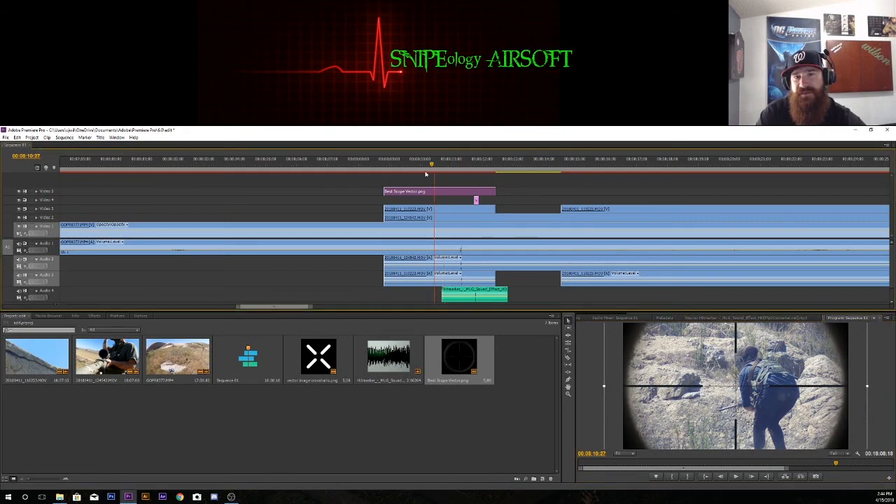
Cut the Video 2 clip at 00:08:13:10 and at the start of the following Video 3 segment, and delete the piece between
left_click(320, 163)
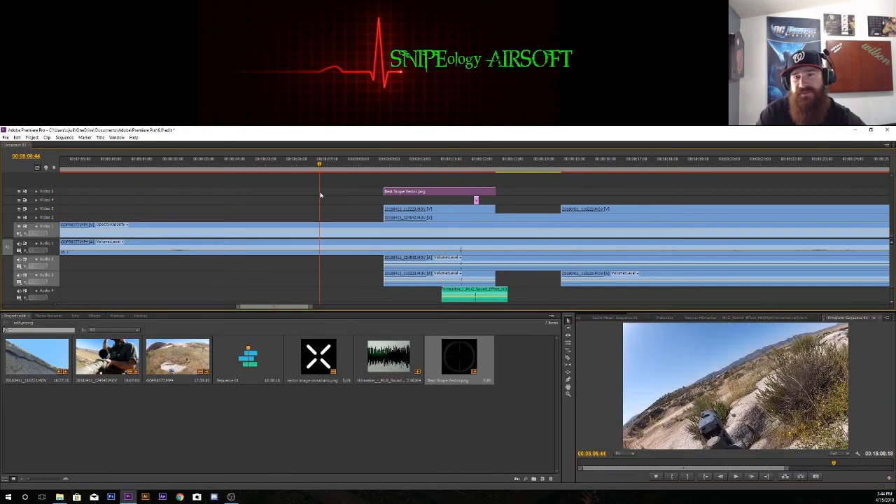
left_click(737, 476)
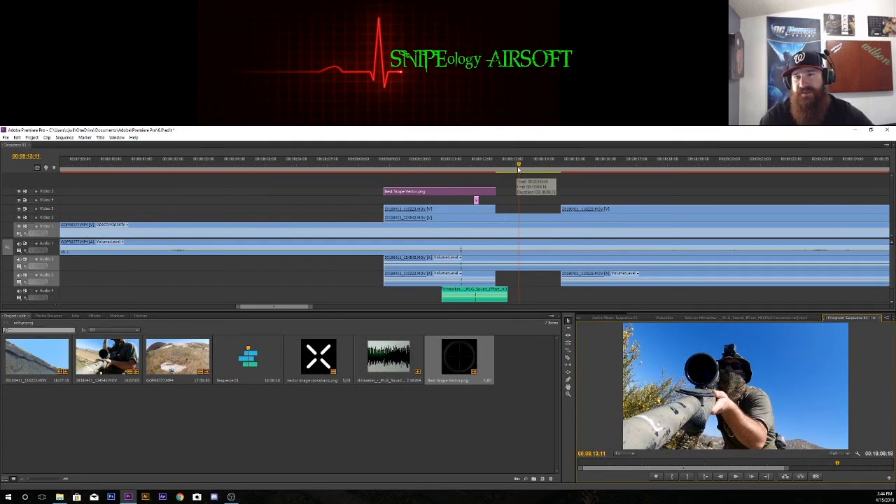
mouse_move(516, 177)
left_mouse_down()
mouse_move(488, 180)
mouse_move(518, 179)
left_mouse_up()
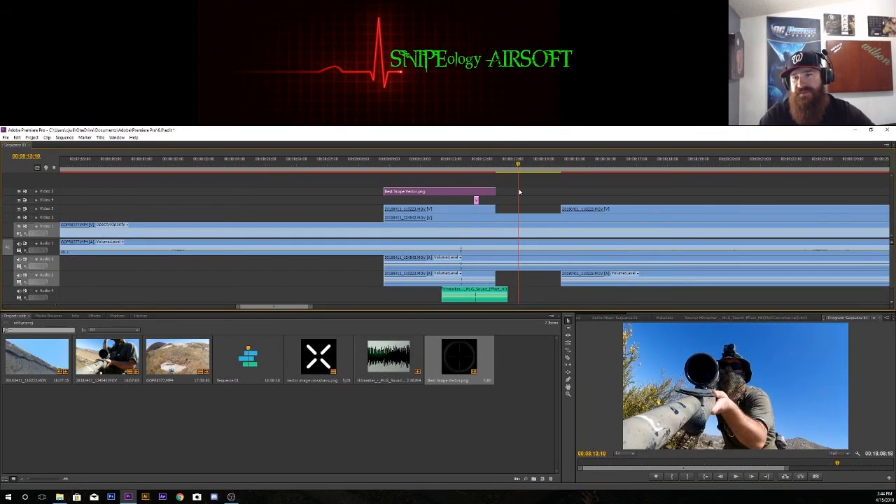
left_click(567, 358)
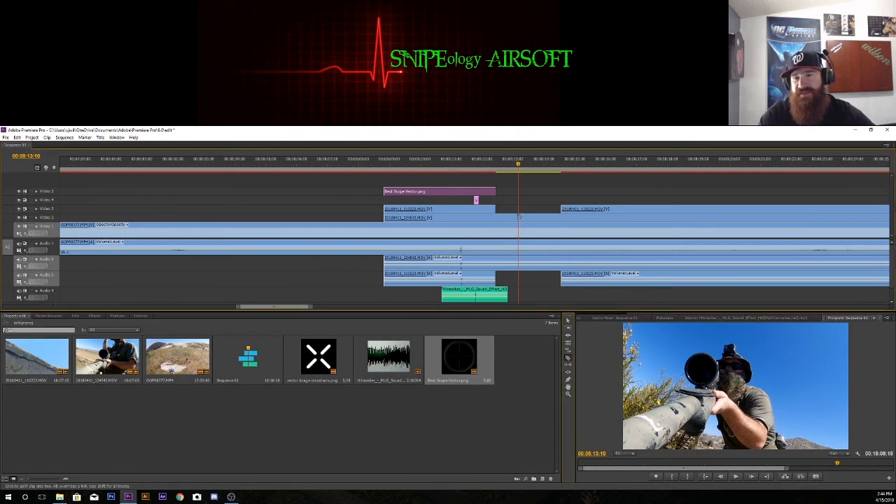
key("ctrl+v")
left_click(562, 218)
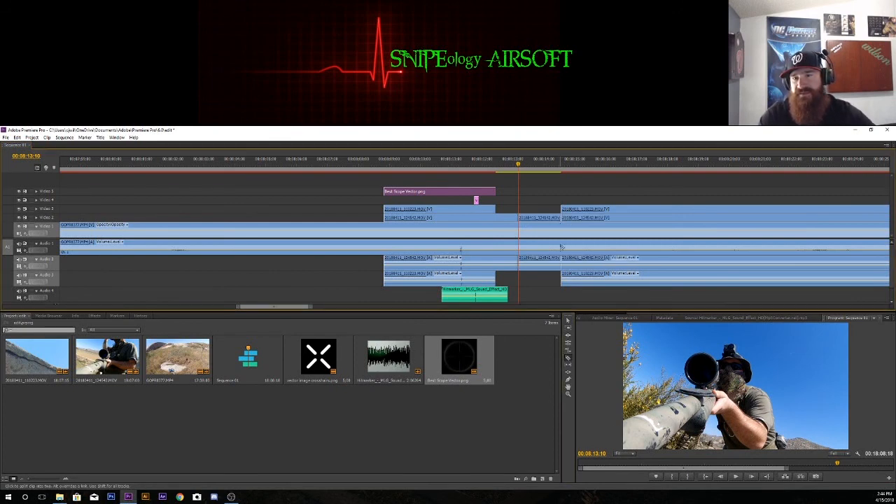
key("v")
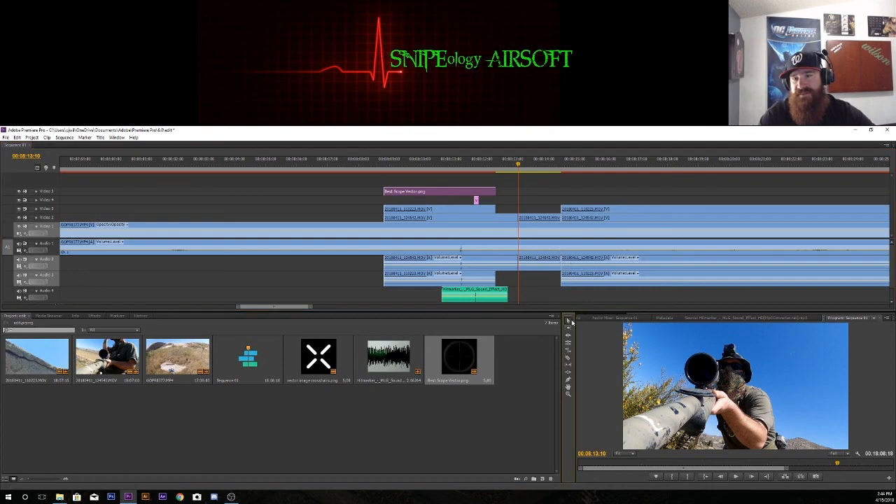
left_click(540, 219)
key("Delete")
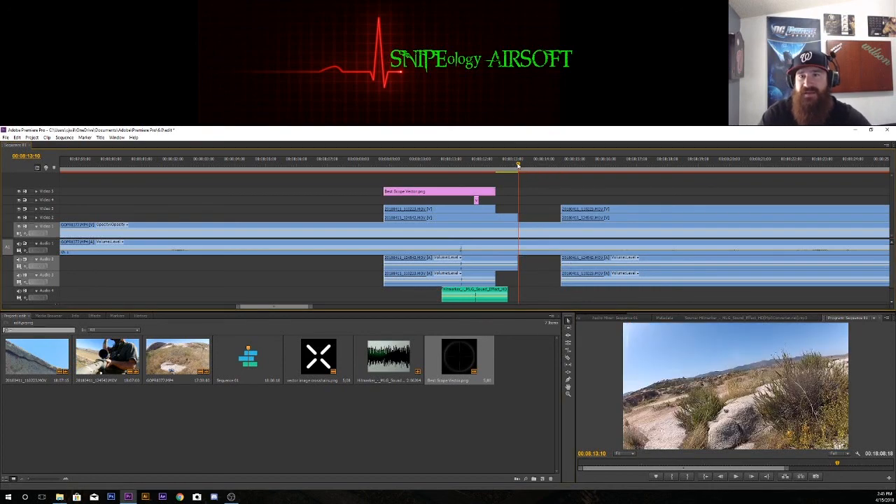
Play the edited shot twice from before the scope view to past the Video 2 cut and return the playhead to about 00:08:06:56
left_click_drag(519, 163, 373, 207)
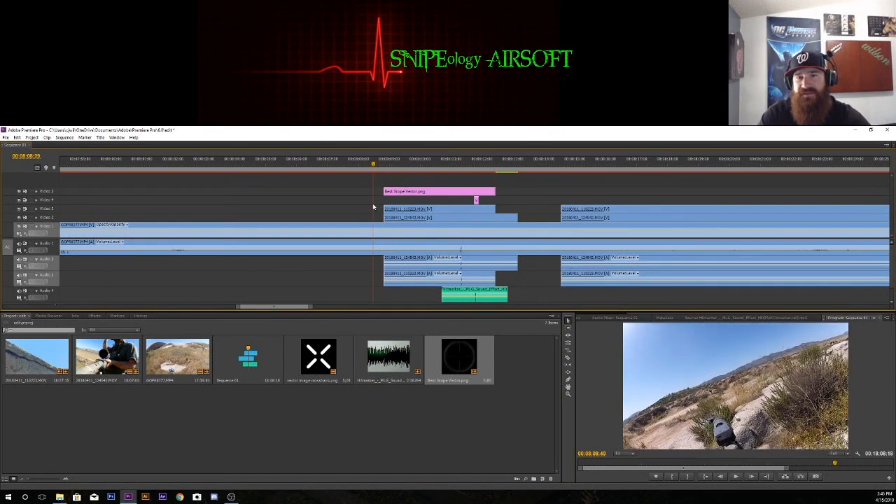
left_click(738, 477)
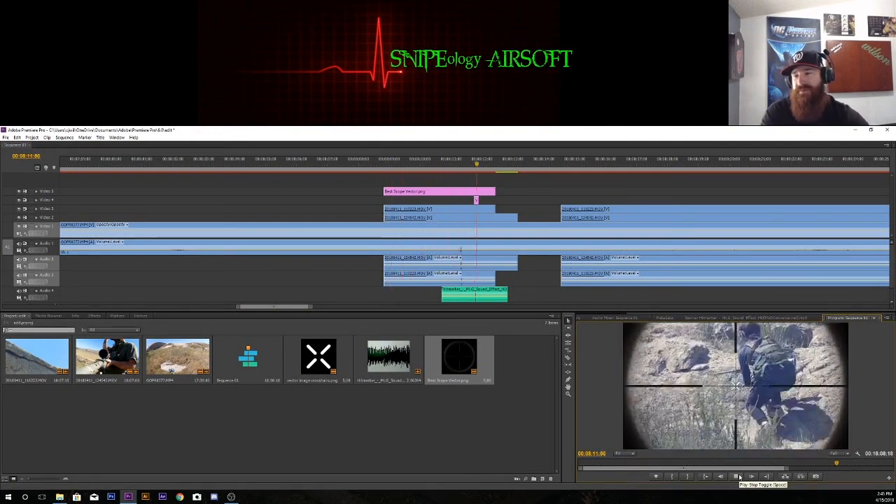
left_click(738, 476)
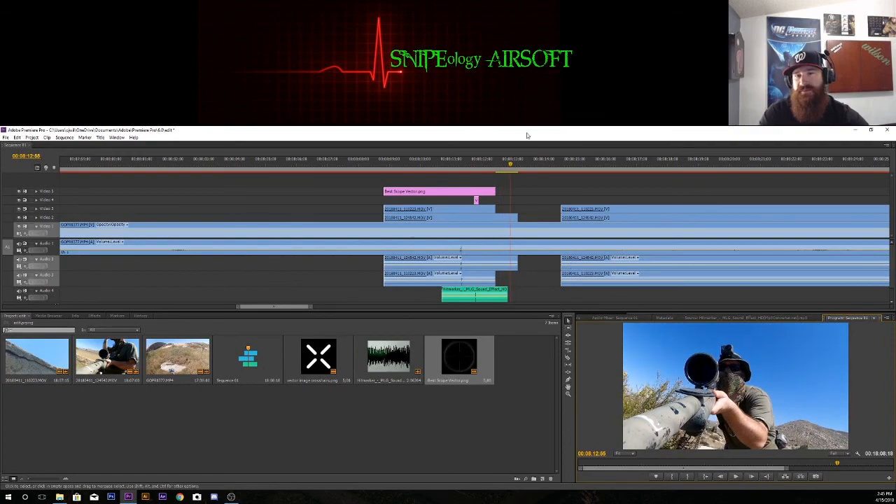
left_click_drag(511, 165, 346, 192)
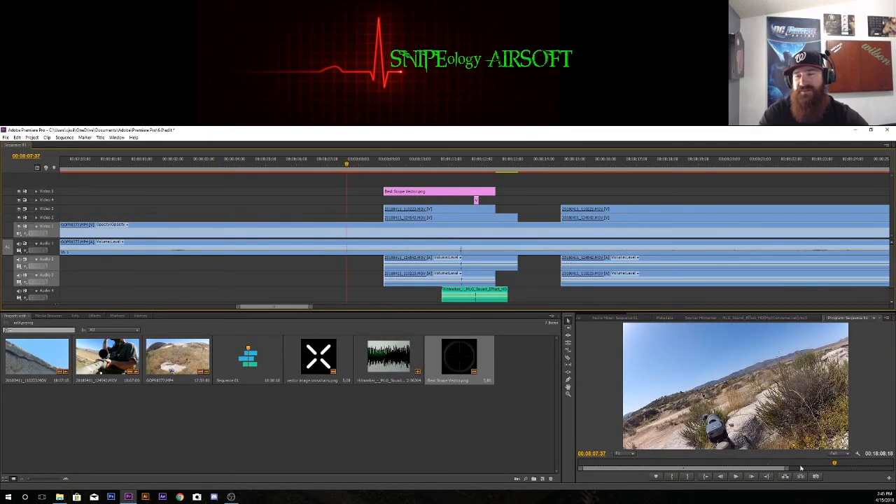
left_click(737, 477)
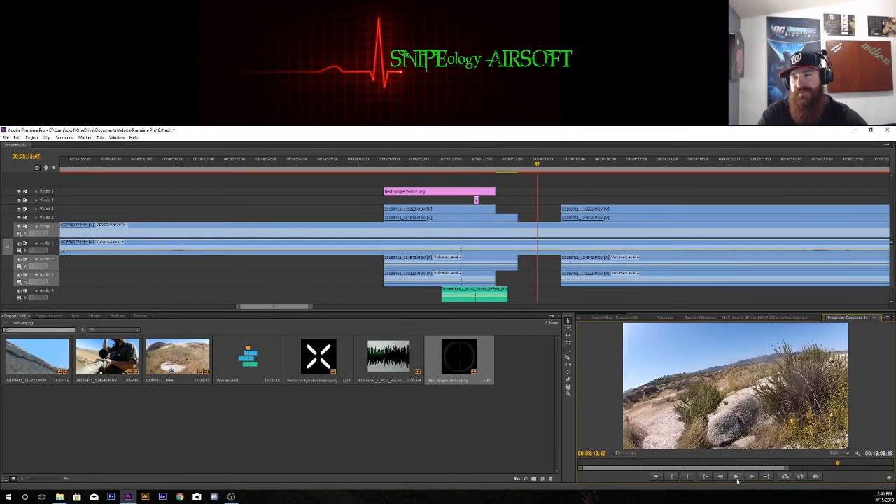
left_click(735, 477)
left_click_drag(536, 164, 325, 174)
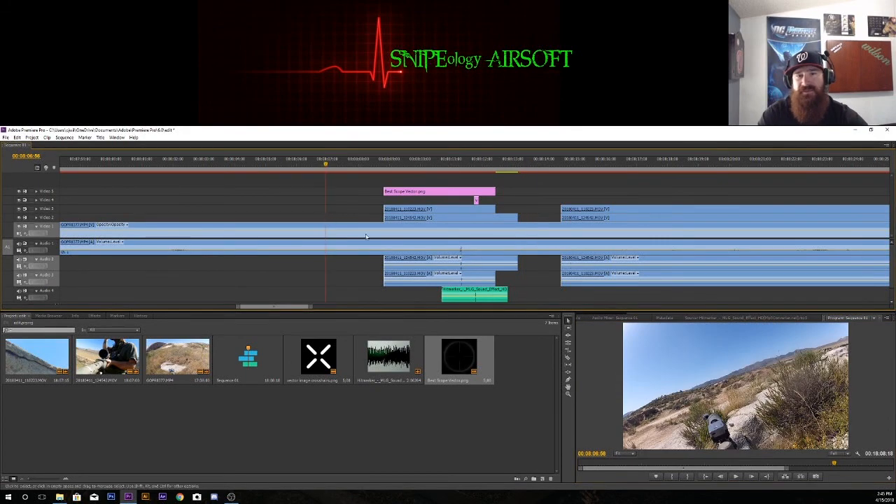